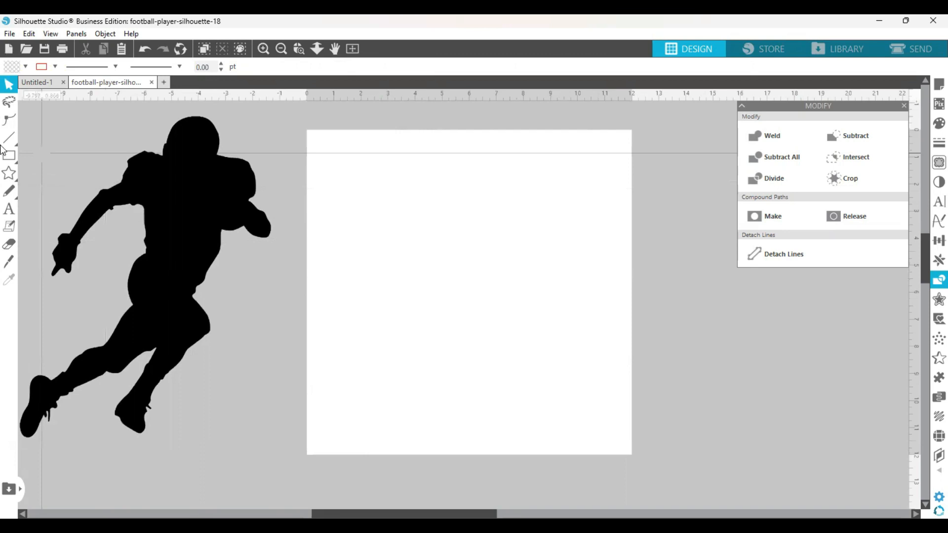
- Add the text "PLAY" as its own text object in the upper middle of the page
{"action": "left_click", "coordinate": [9, 209]}
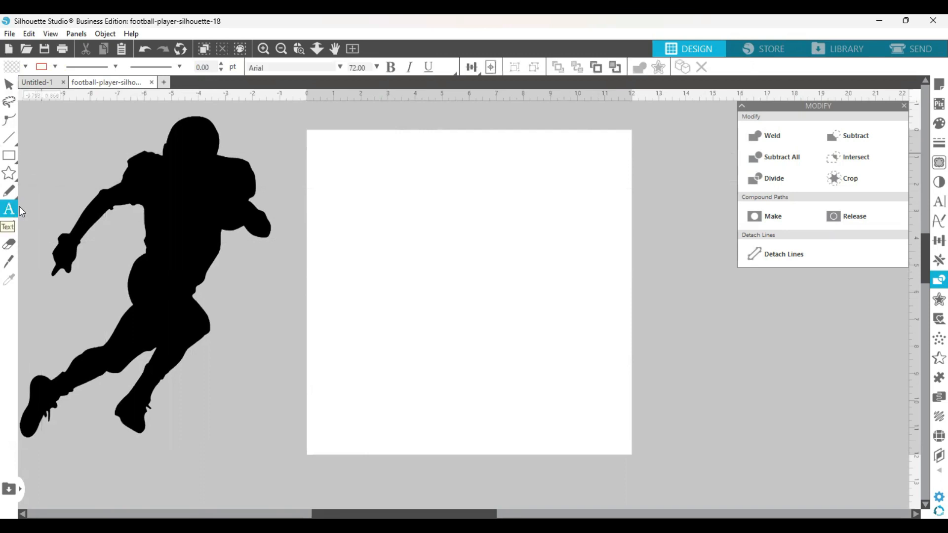
{"action": "left_click", "coordinate": [395, 230]}
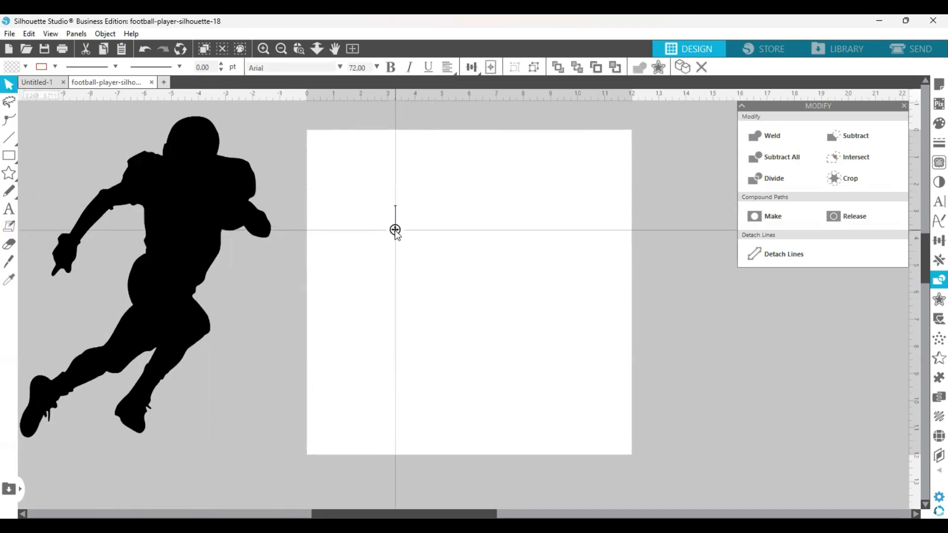
{"action": "type", "text": "PLAY"}
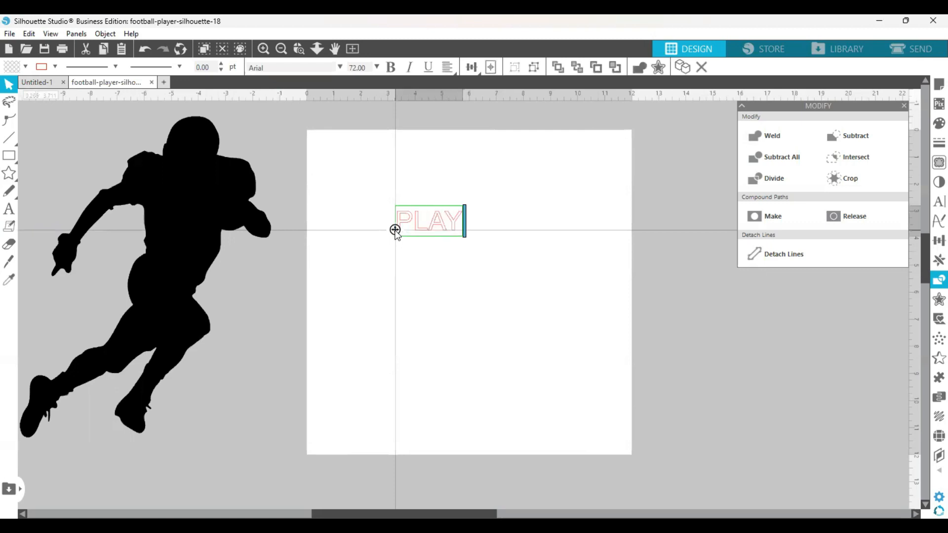
{"action": "left_click", "coordinate": [414, 272]}
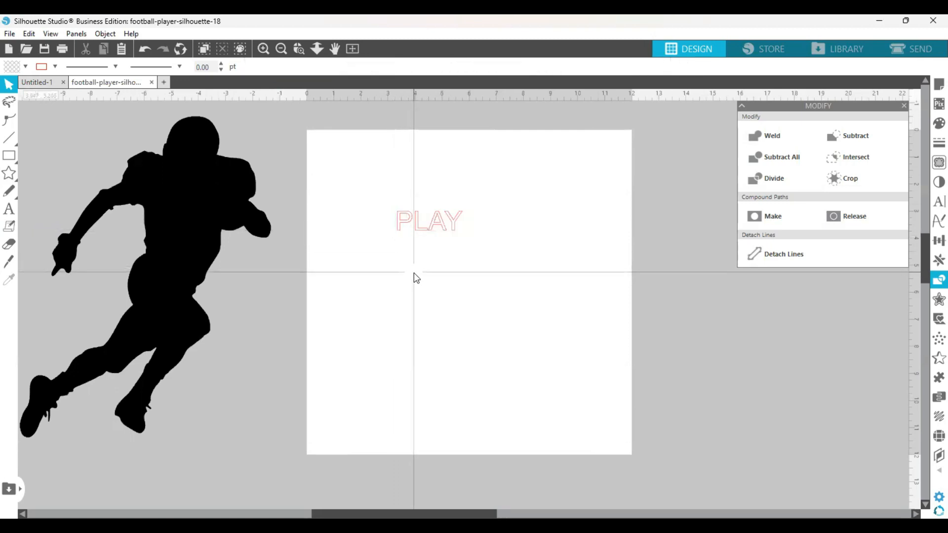
- Add a separate text object "GAME" and center it directly beneath the word PLAY
{"action": "left_click", "coordinate": [9, 211]}
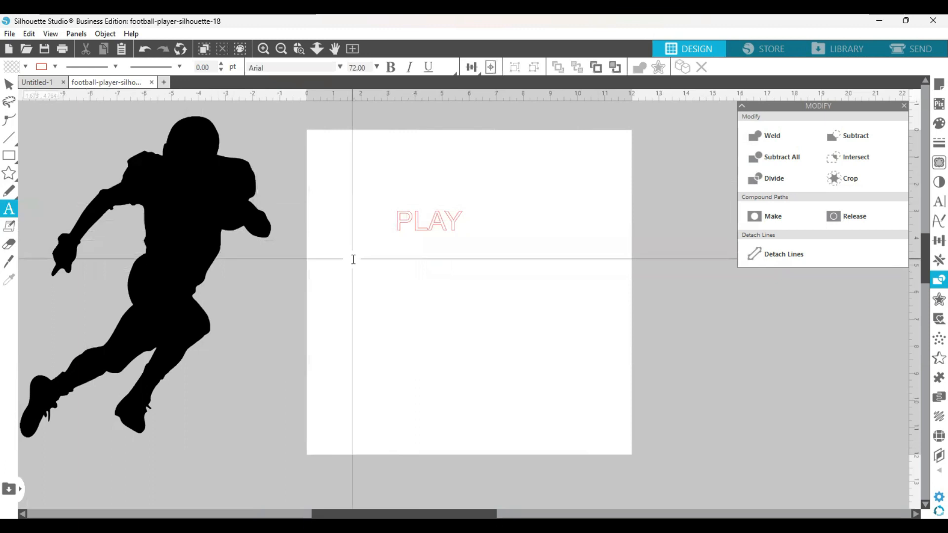
{"action": "left_click", "coordinate": [403, 253]}
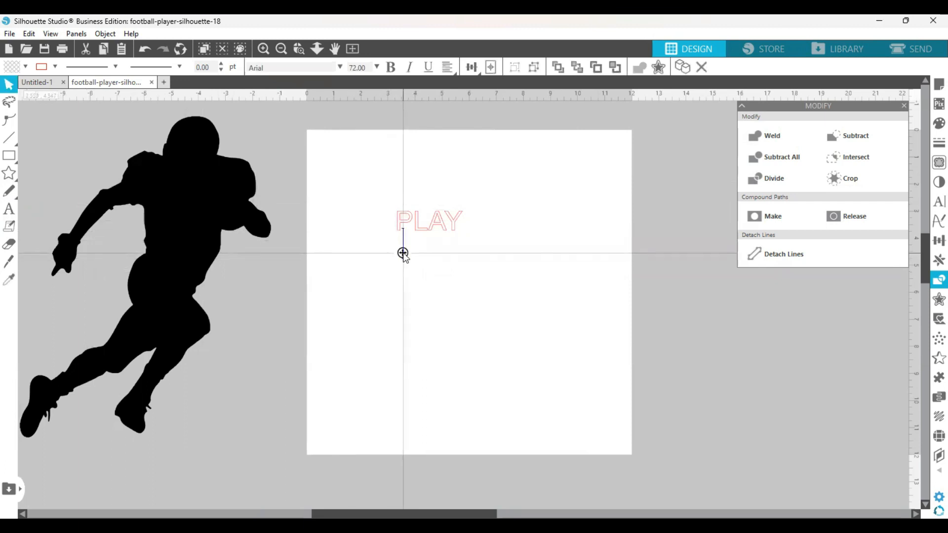
{"action": "type", "text": "GAME"}
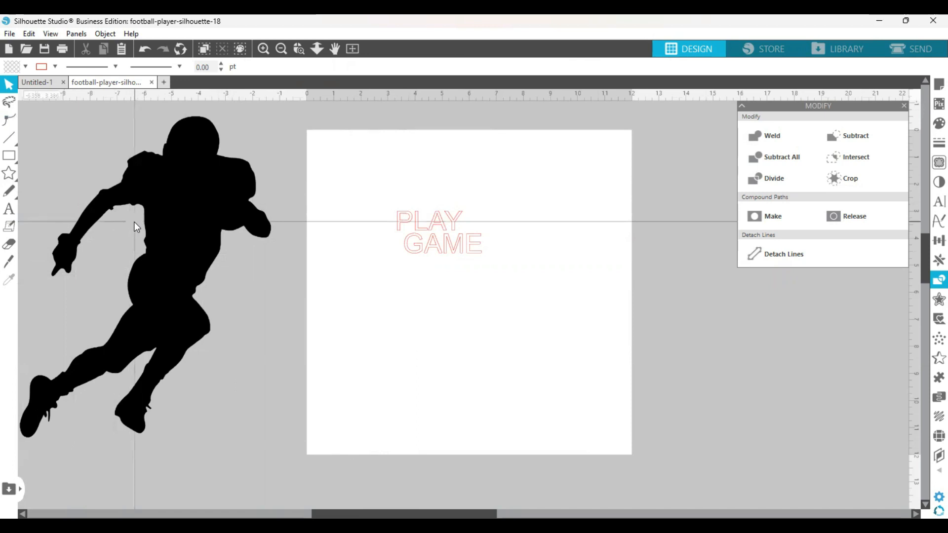
{"action": "left_click", "coordinate": [432, 251]}
{"action": "left_click_drag", "start_coordinate": [432, 252], "coordinate": [418, 252]}
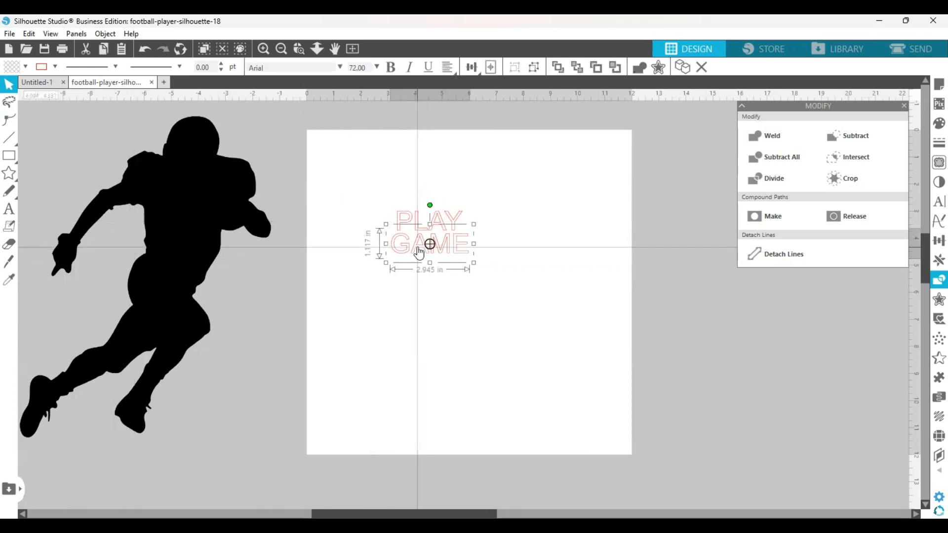
{"action": "left_click", "coordinate": [477, 196]}
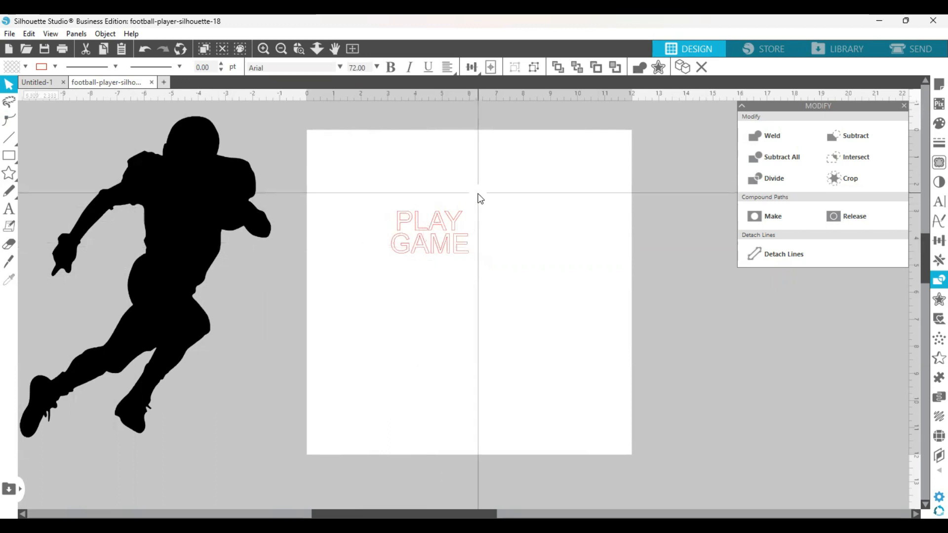
- Enlarge the words PLAY and GAME together to about 7.15 in wide
{"action": "left_click", "coordinate": [455, 218]}
{"action": "left_click", "coordinate": [364, 195]}
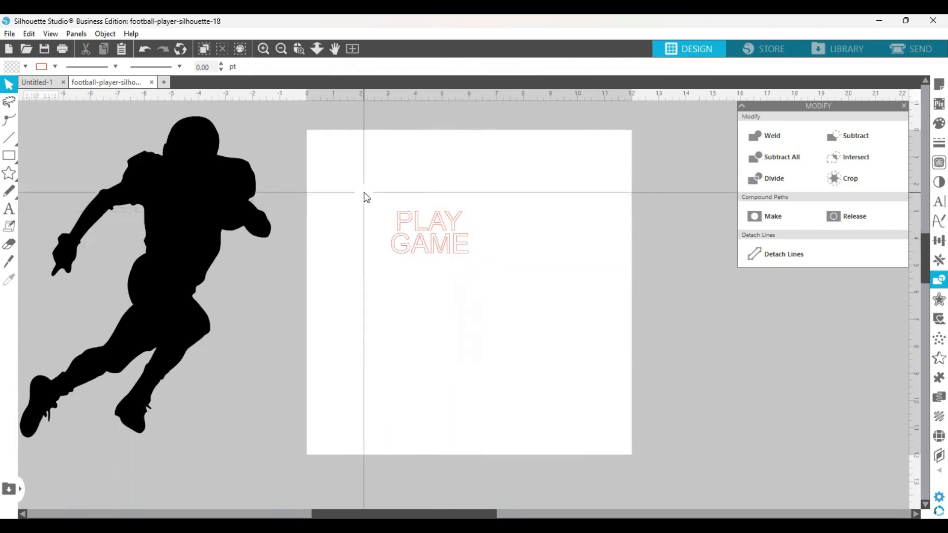
{"action": "left_click_drag", "start_coordinate": [365, 194], "coordinate": [587, 345]}
{"action": "left_click", "coordinate": [587, 346]}
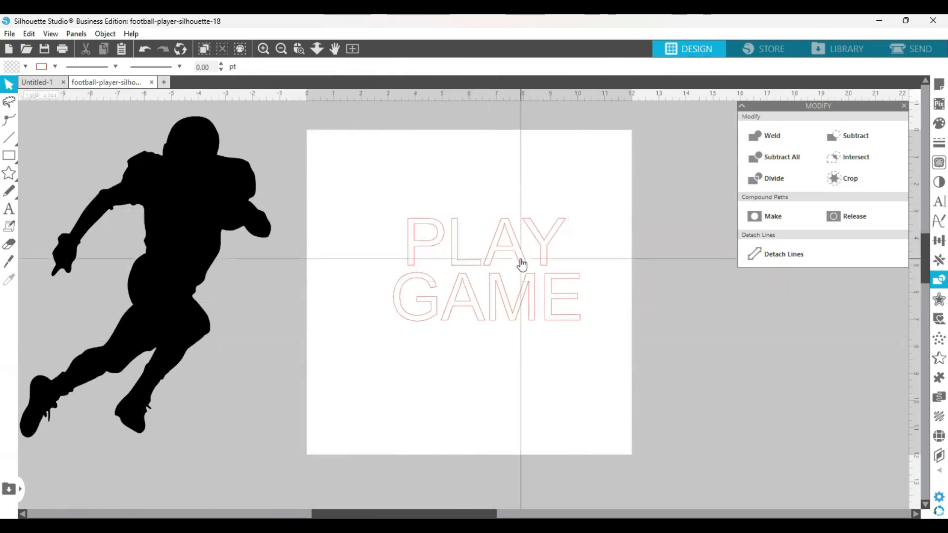
- Set both words in the Fava font and enlarge them to about 12.7 in wide across the upper part of the page
{"action": "left_click_drag", "start_coordinate": [397, 192], "coordinate": [636, 322]}
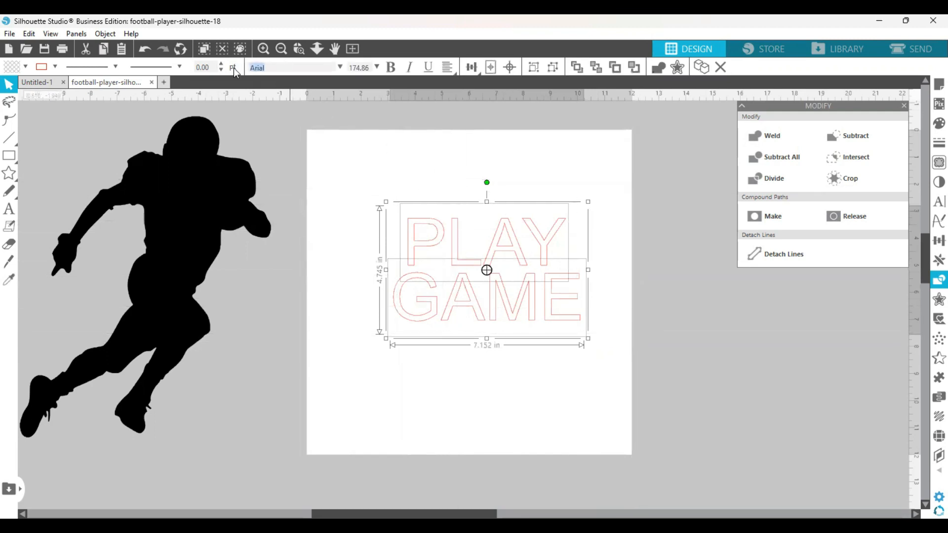
{"action": "left_click", "coordinate": [278, 66]}
{"action": "key", "text": "Return"}
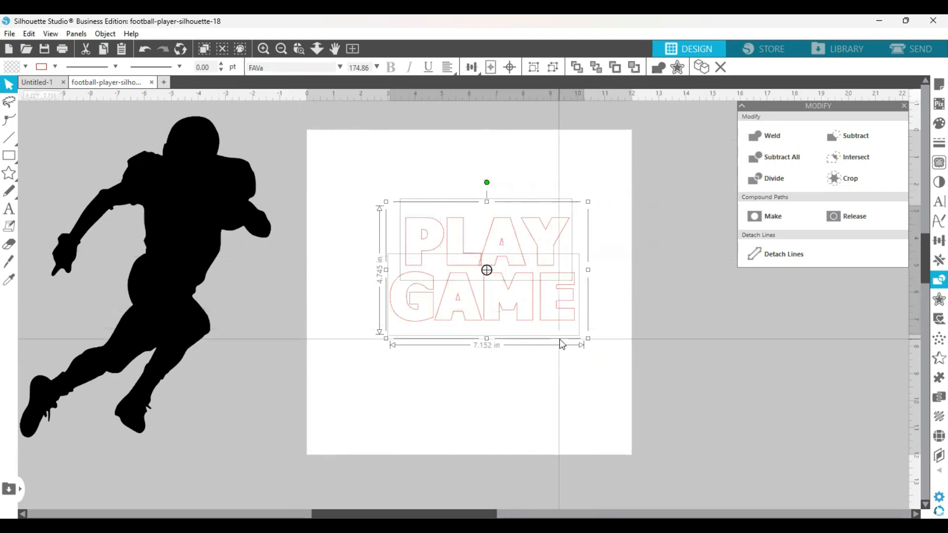
{"action": "left_click_drag", "start_coordinate": [588, 338], "coordinate": [659, 391]}
{"action": "left_click_drag", "start_coordinate": [630, 363], "coordinate": [657, 353]}
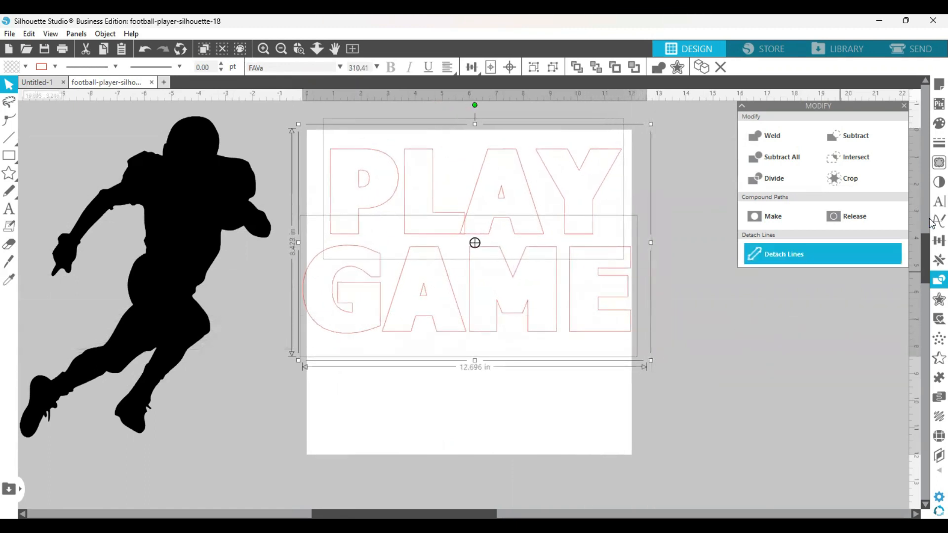
- Fill PLAY and GAME with green and set their line color to the same green
{"action": "left_click", "coordinate": [931, 128]}
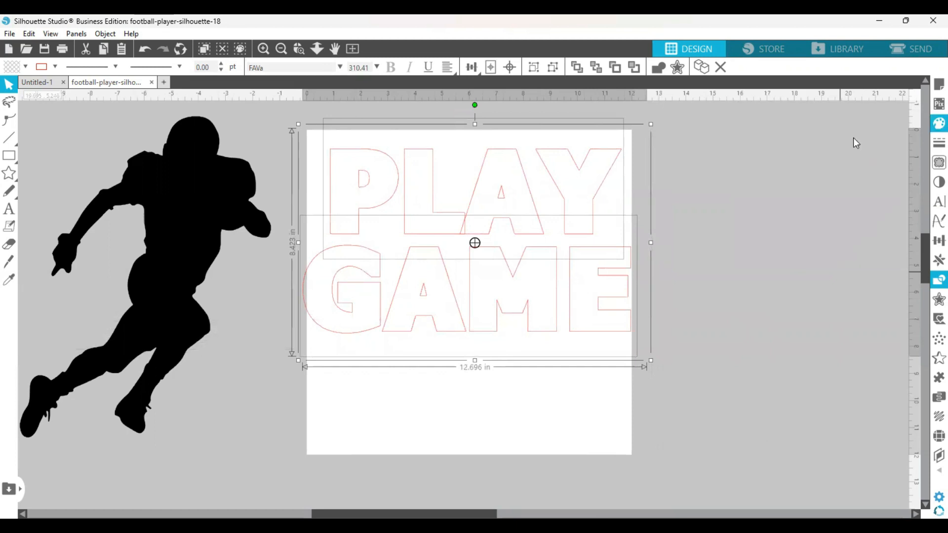
{"action": "left_click", "coordinate": [757, 149]}
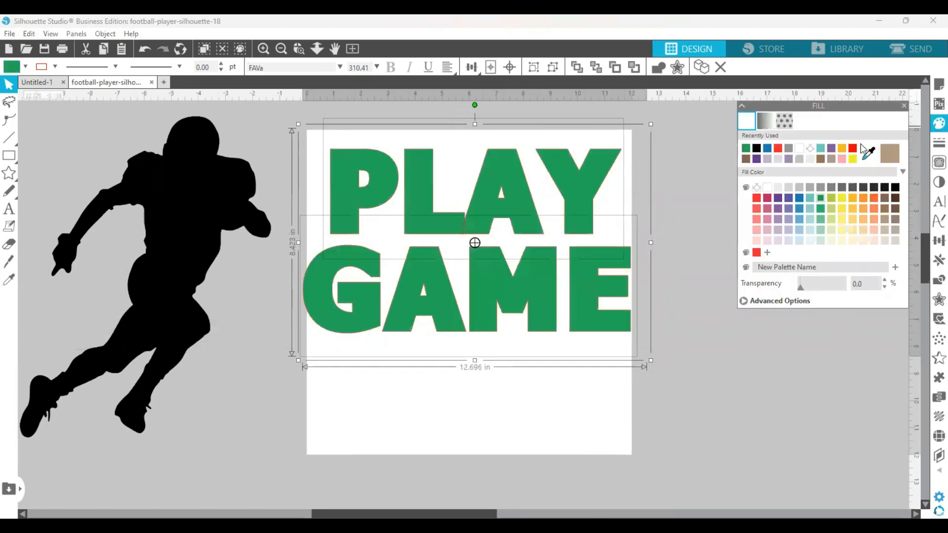
{"action": "left_click", "coordinate": [933, 145]}
{"action": "left_click", "coordinate": [768, 124]}
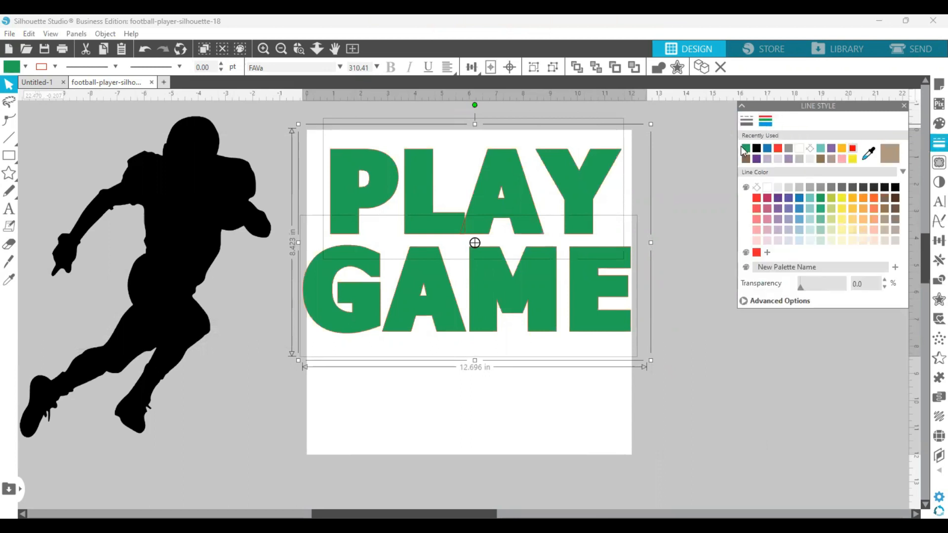
{"action": "left_click", "coordinate": [746, 149]}
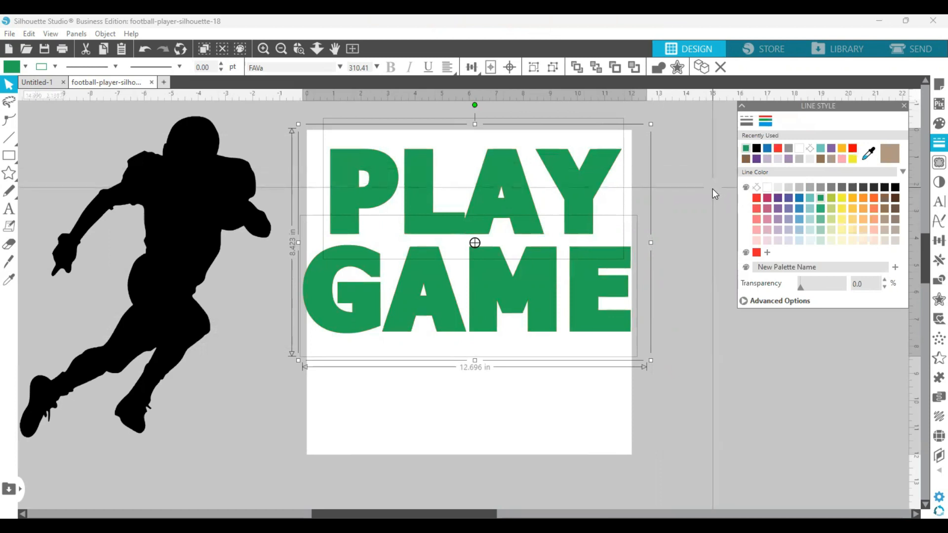
{"action": "left_click", "coordinate": [711, 189]}
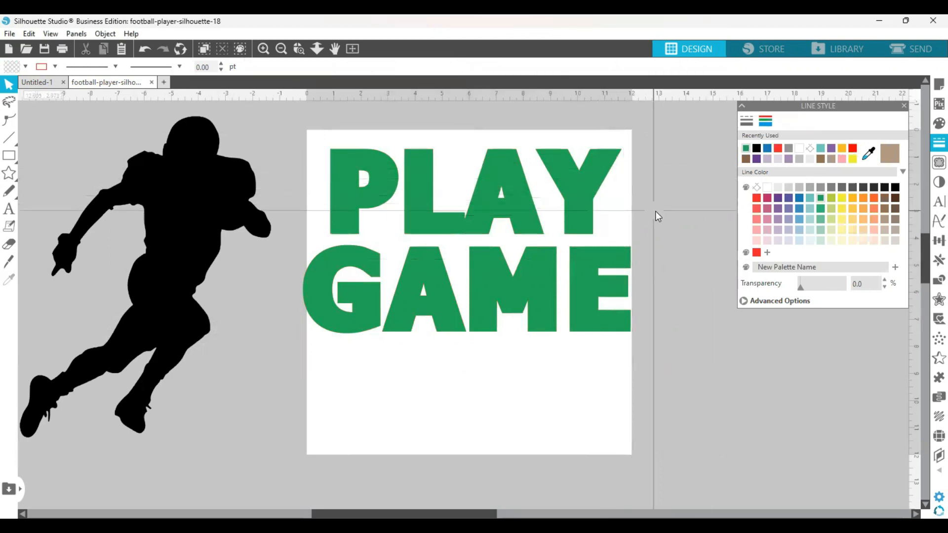
- Ungroup the word PLAY into separate letters
{"action": "left_click", "coordinate": [576, 208]}
{"action": "right_click", "coordinate": [577, 212]}
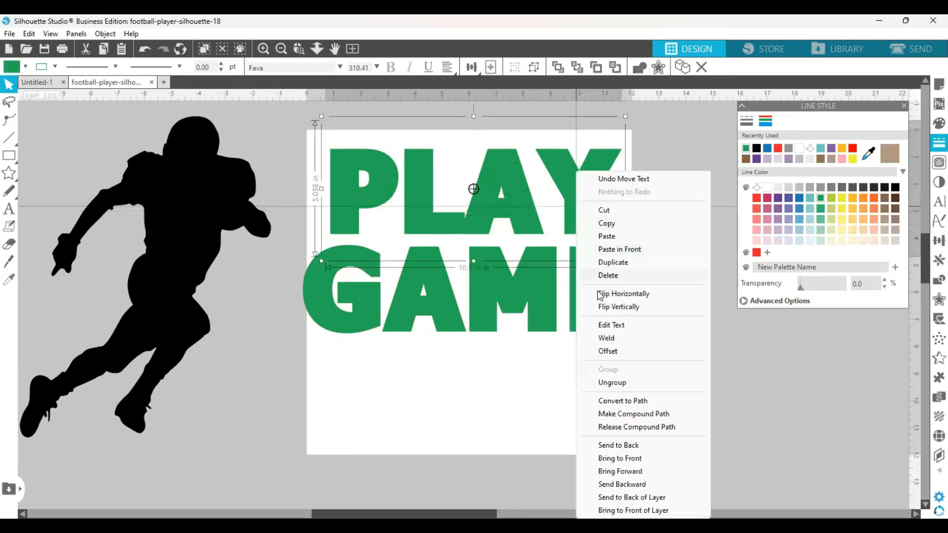
{"action": "left_click", "coordinate": [615, 383]}
{"action": "left_click", "coordinate": [705, 276]}
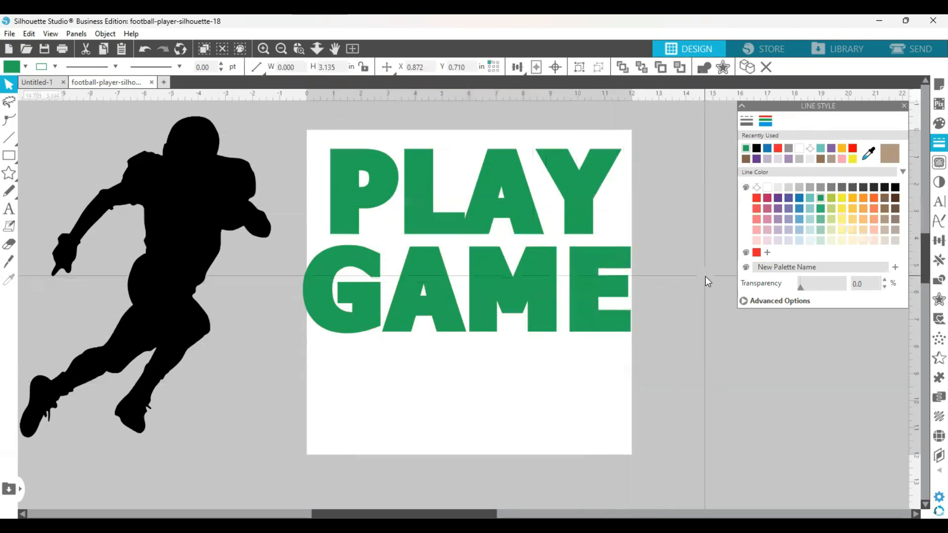
- Tighten the spacing of PLAY by moving the Y left to X 7.800 in and the P right to X 1.019 in
{"action": "left_click", "coordinate": [581, 212]}
{"action": "key", "text": "Left"}
{"action": "key", "text": "Left"}
{"action": "key", "text": "Left"}
{"action": "key", "text": "Left"}
{"action": "key", "text": "Left"}
{"action": "key", "text": "Left"}
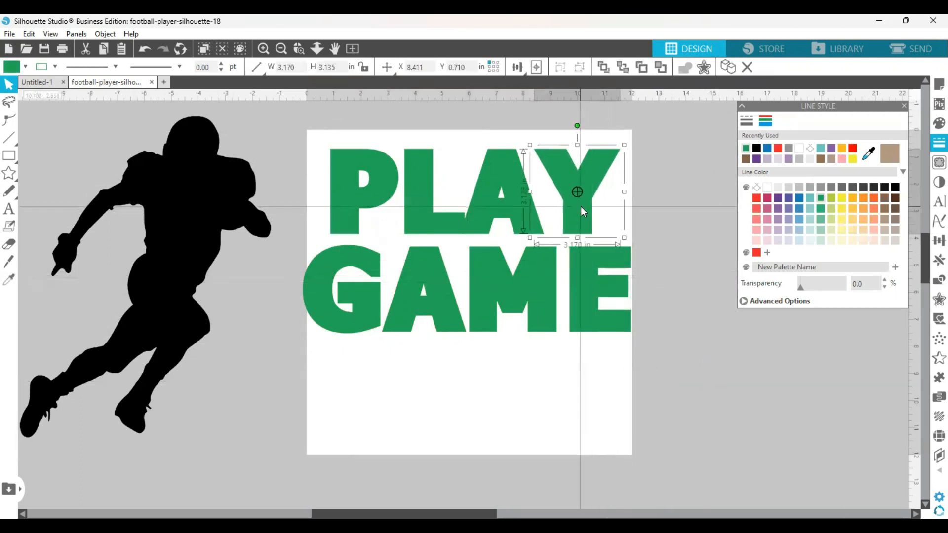
{"action": "key", "text": "Left"}
{"action": "key", "text": "Left"}
{"action": "key", "text": "Left"}
{"action": "key", "text": "Left"}
{"action": "key", "text": "Left"}
{"action": "key", "text": "Left"}
{"action": "key", "text": "Left"}
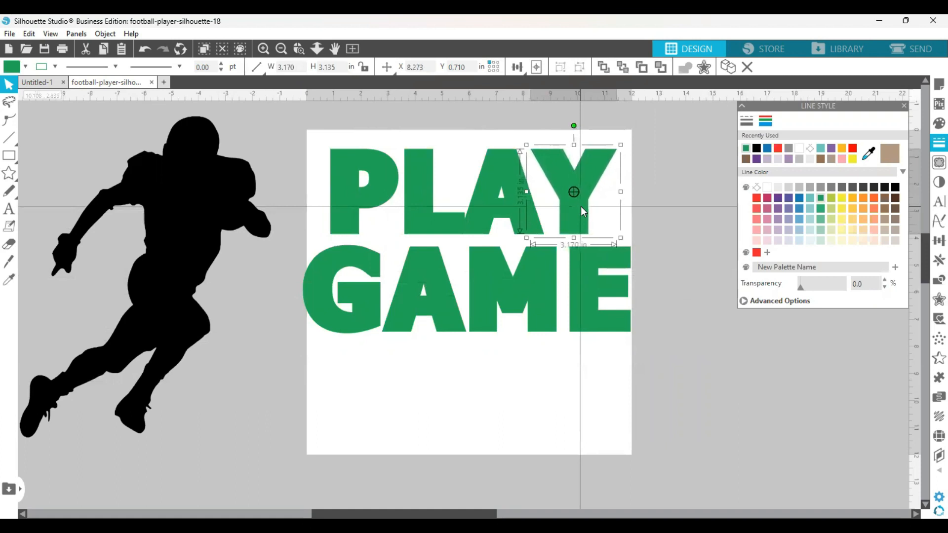
{"action": "key", "text": "Left"}
{"action": "key", "text": "Left"}
{"action": "key", "text": "Left"}
{"action": "key", "text": "Left"}
{"action": "key", "text": "Left"}
{"action": "key", "text": "Left"}
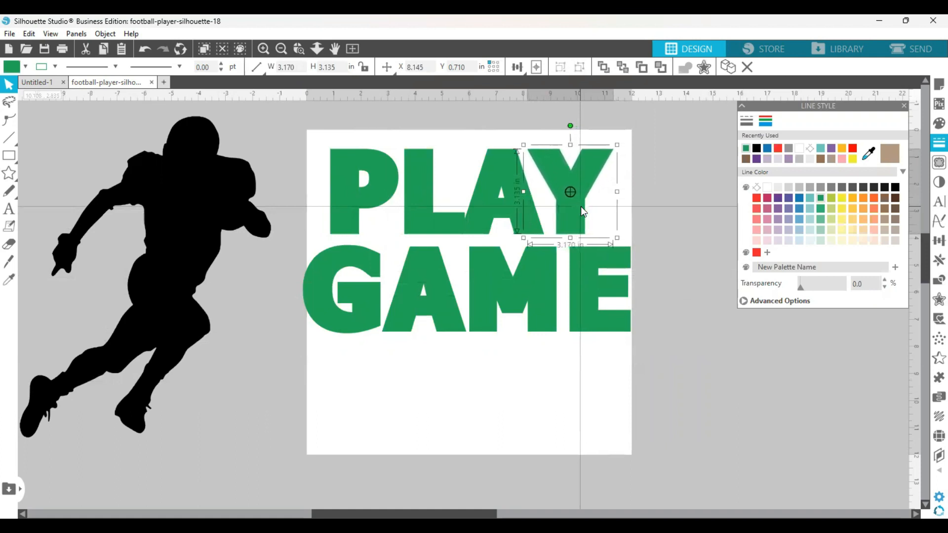
{"action": "key", "text": "Left"}
{"action": "key", "text": "Left"}
{"action": "key", "text": "Left"}
{"action": "key", "text": "Left"}
{"action": "key", "text": "Left"}
{"action": "key", "text": "Left"}
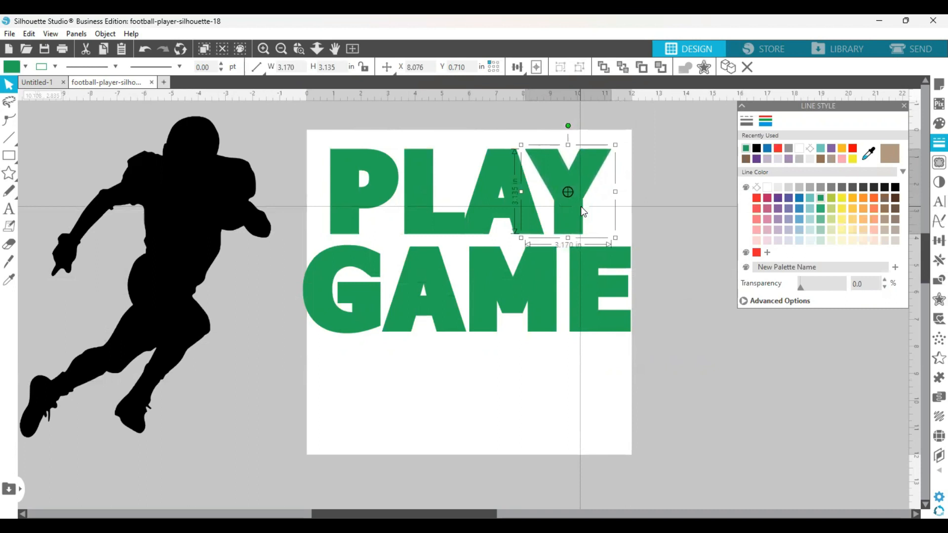
{"action": "key", "text": "Left"}
{"action": "key", "text": "Left"}
{"action": "key", "text": "Left"}
{"action": "key", "text": "Left"}
{"action": "key", "text": "Left"}
{"action": "key", "text": "Left"}
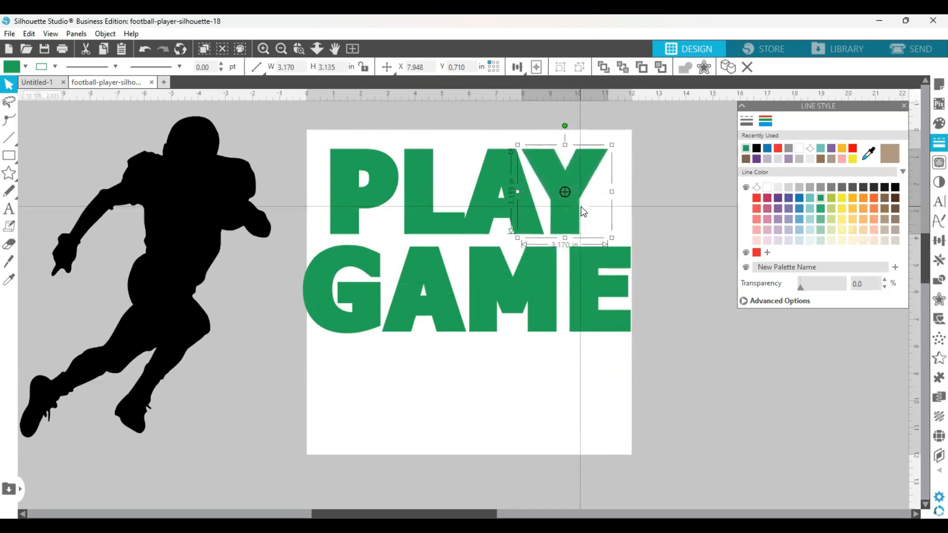
{"action": "key", "text": "Left"}
{"action": "key", "text": "Left"}
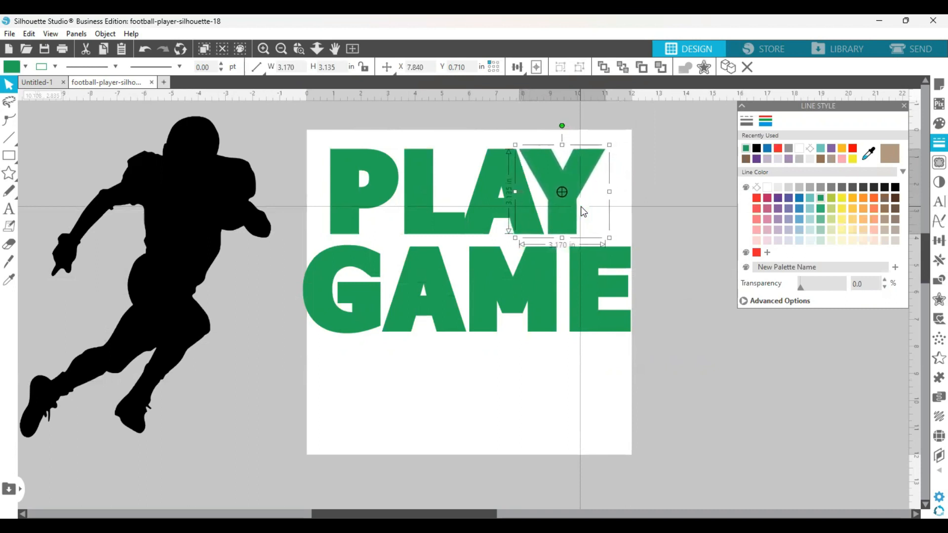
{"action": "key", "text": "Left"}
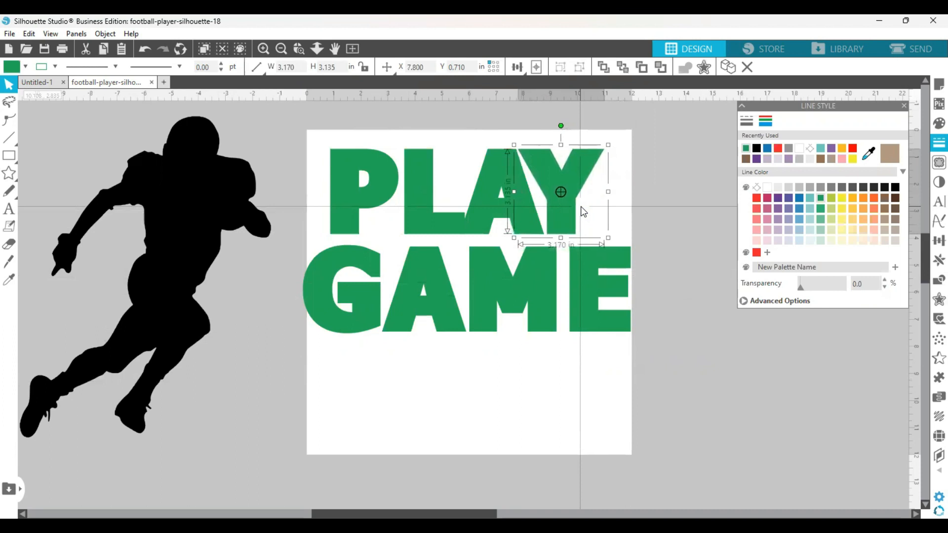
{"action": "left_click", "coordinate": [367, 187]}
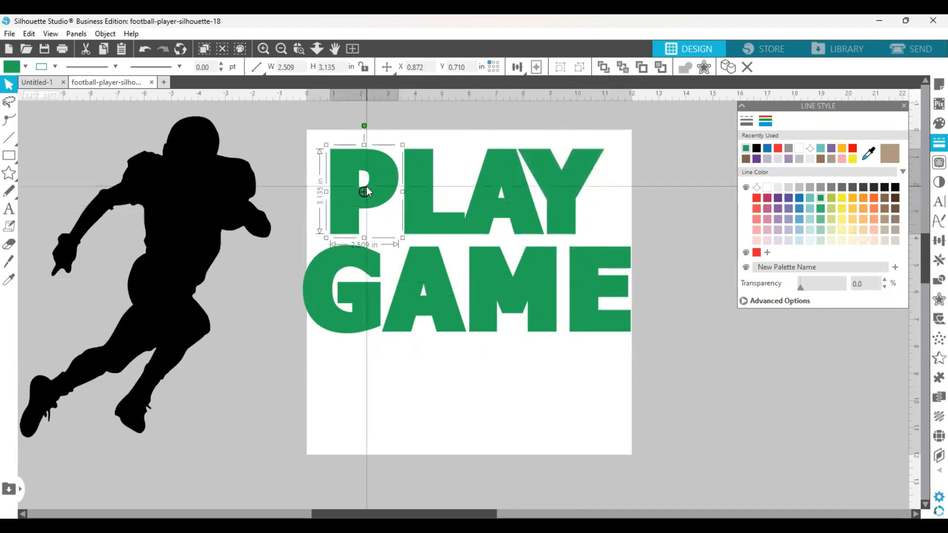
{"action": "left_click_drag", "start_coordinate": [366, 188], "coordinate": [368, 188]}
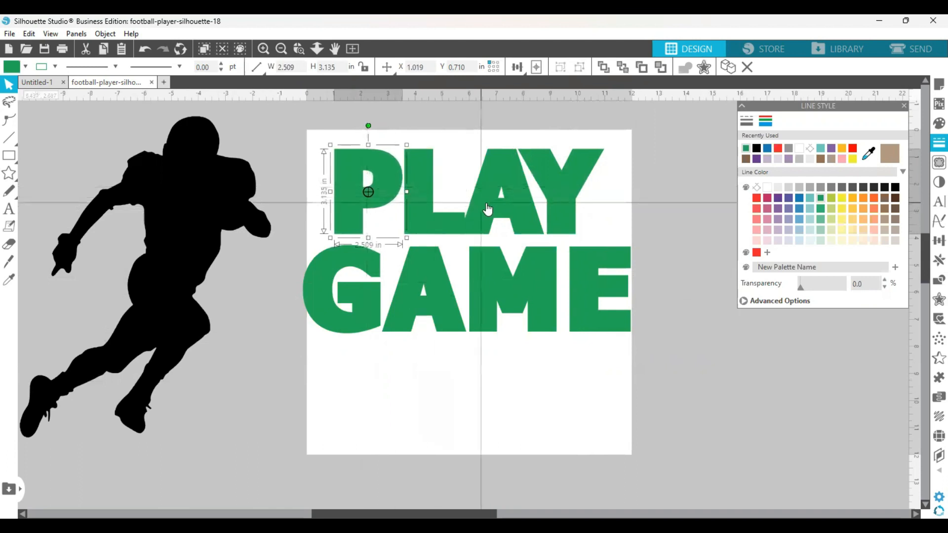
- Ungroup the word GAME into separate letters
{"action": "left_click", "coordinate": [358, 282]}
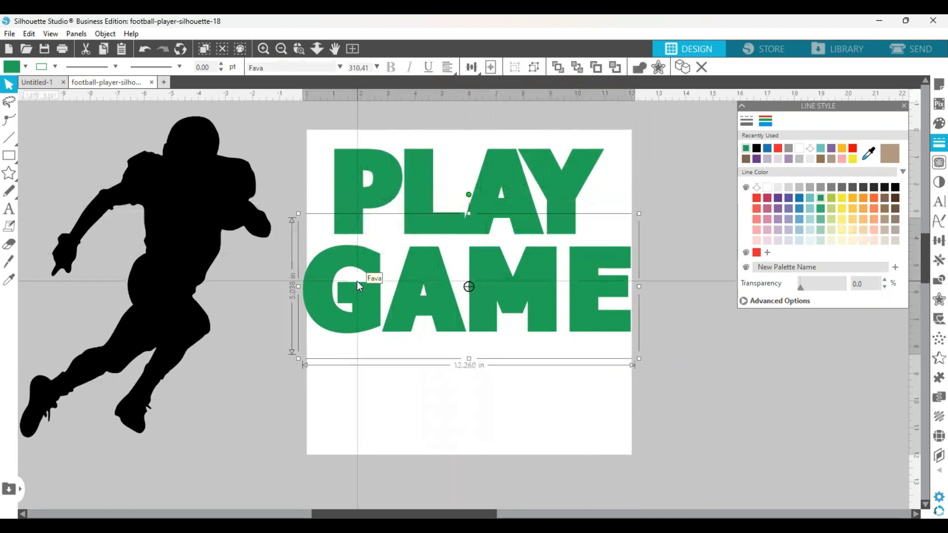
{"action": "right_click", "coordinate": [357, 280]}
{"action": "left_click", "coordinate": [394, 383]}
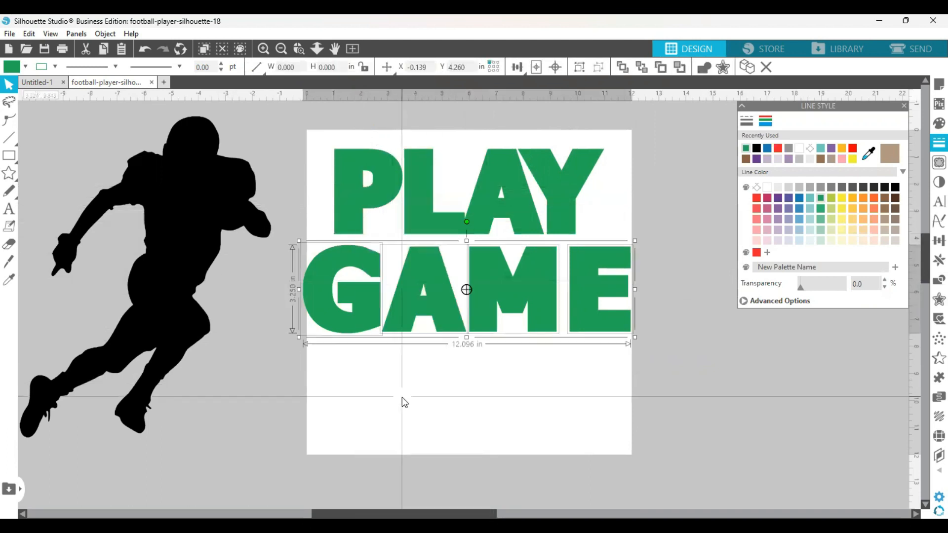
- Nudge the G of GAME right to X -0.080 in so it sits against the A
{"action": "left_click", "coordinate": [365, 318]}
{"action": "key", "text": "Right"}
{"action": "key", "text": "Right"}
{"action": "key", "text": "Right"}
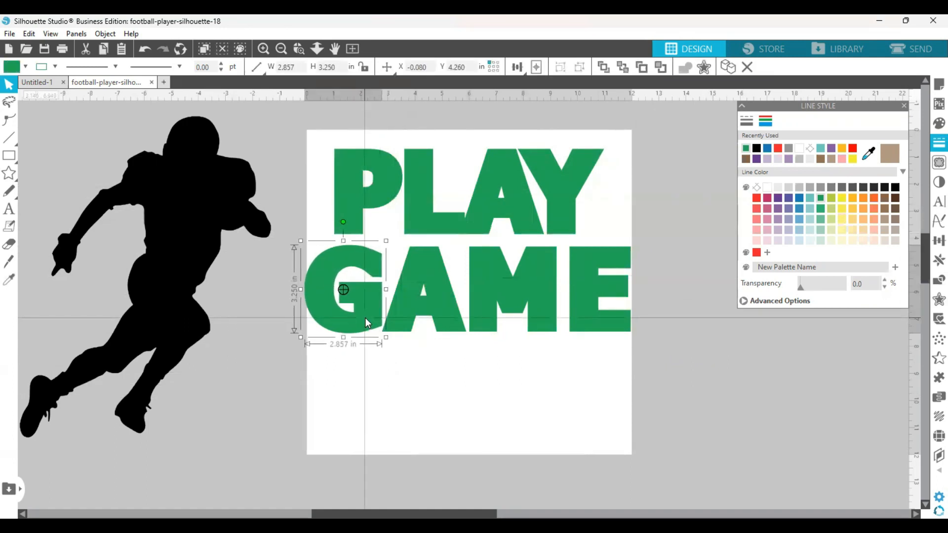
- Nudge the M of GAME left to about X 5.935 in against the A
{"action": "left_click", "coordinate": [492, 322]}
{"action": "key", "text": "Left"}
{"action": "key", "text": "Left"}
{"action": "key", "text": "Left"}
{"action": "key", "text": "Left"}
{"action": "key", "text": "Left"}
{"action": "key", "text": "Left"}
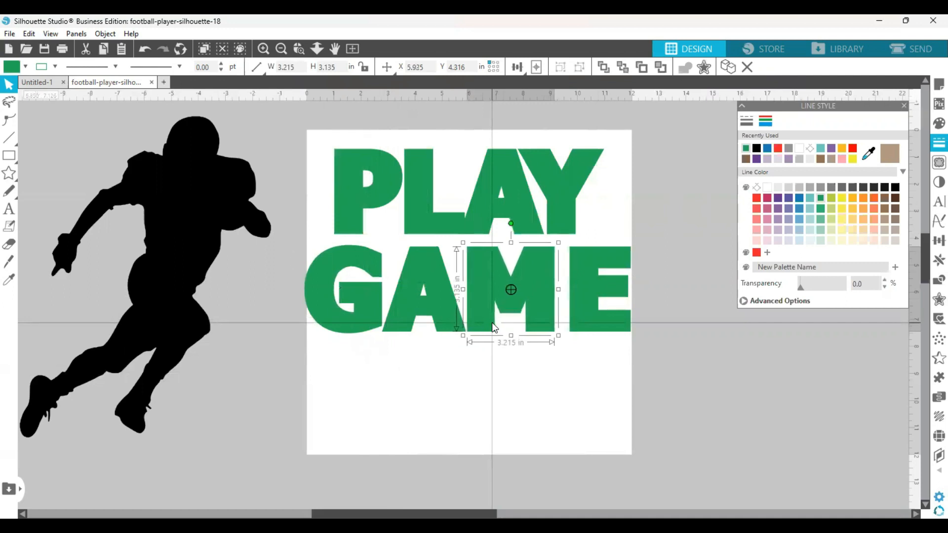
- Nudge the E of GAME left so it sits tightly against the M
{"action": "left_click", "coordinate": [579, 327]}
{"action": "key", "text": "Left"}
{"action": "key", "text": "Left"}
{"action": "key", "text": "Left"}
{"action": "key", "text": "Left"}
{"action": "key", "text": "Left"}
{"action": "key", "text": "Left"}
{"action": "key", "text": "Left"}
{"action": "key", "text": "Left"}
{"action": "key", "text": "Left"}
{"action": "key", "text": "Left"}
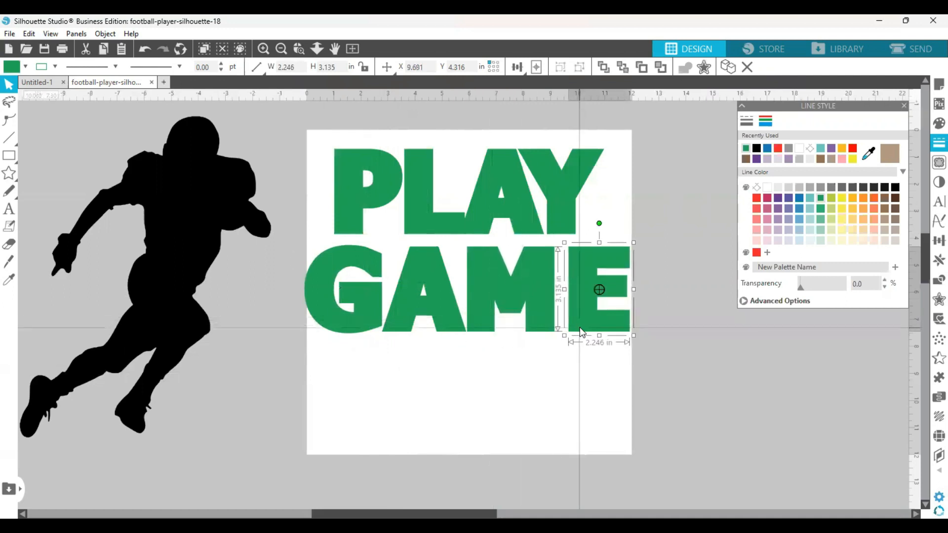
{"action": "key", "text": "Left"}
{"action": "key", "text": "Left"}
{"action": "key", "text": "Left"}
{"action": "key", "text": "Left"}
{"action": "key", "text": "Left"}
{"action": "key", "text": "Left"}
{"action": "key", "text": "Left"}
{"action": "key", "text": "Left"}
{"action": "key", "text": "Left"}
{"action": "key", "text": "Left"}
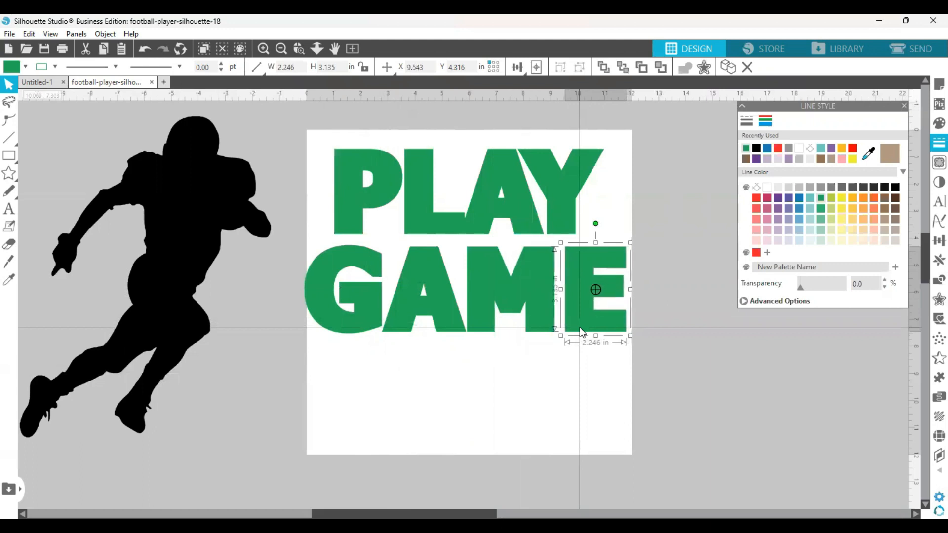
{"action": "key", "text": "Left"}
{"action": "key", "text": "Left"}
{"action": "key", "text": "Left"}
{"action": "key", "text": "Left"}
{"action": "key", "text": "Left"}
{"action": "key", "text": "Left"}
{"action": "key", "text": "Left"}
{"action": "key", "text": "Left"}
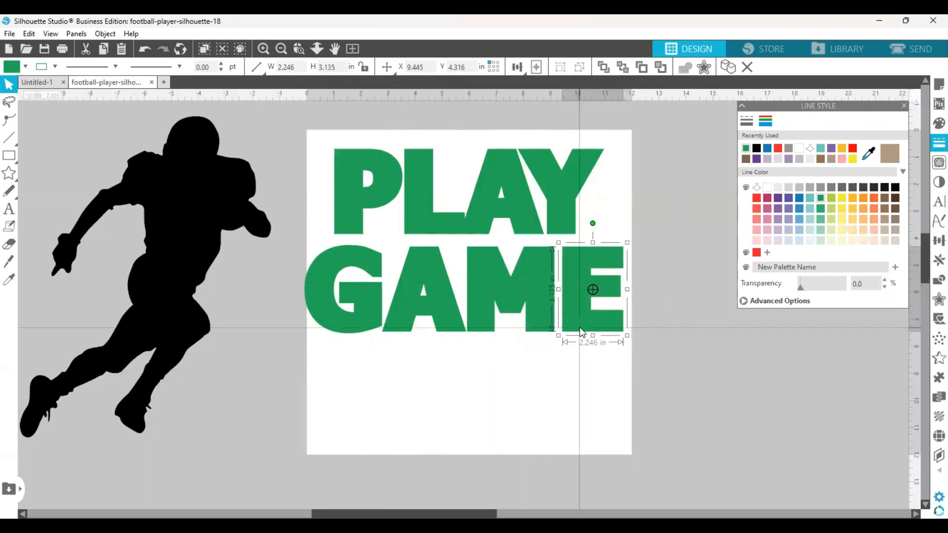
{"action": "key", "text": "Left"}
{"action": "key", "text": "Left"}
{"action": "key", "text": "Left"}
{"action": "key", "text": "Left"}
{"action": "key", "text": "Left"}
{"action": "key", "text": "Left"}
{"action": "key", "text": "Left"}
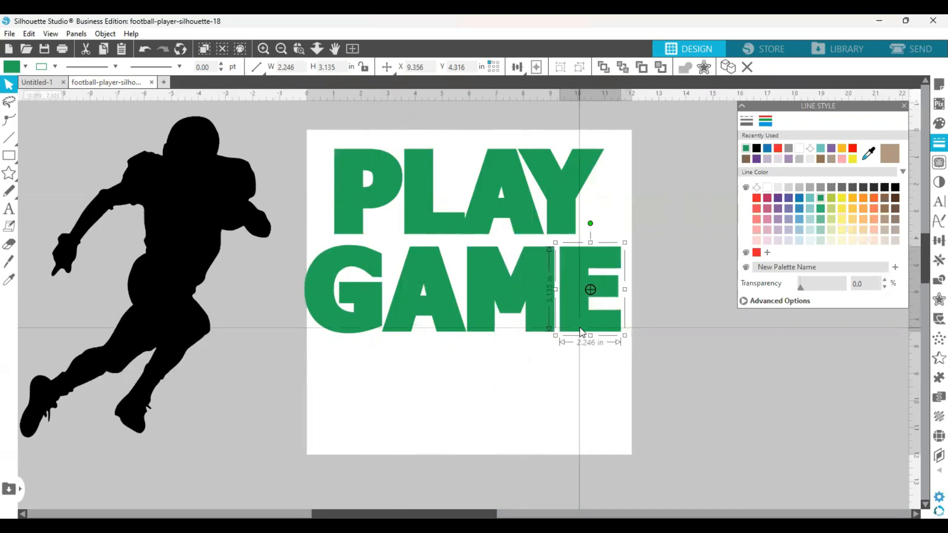
{"action": "key", "text": "Left"}
{"action": "key", "text": "Left"}
{"action": "key", "text": "Left"}
{"action": "key", "text": "Left"}
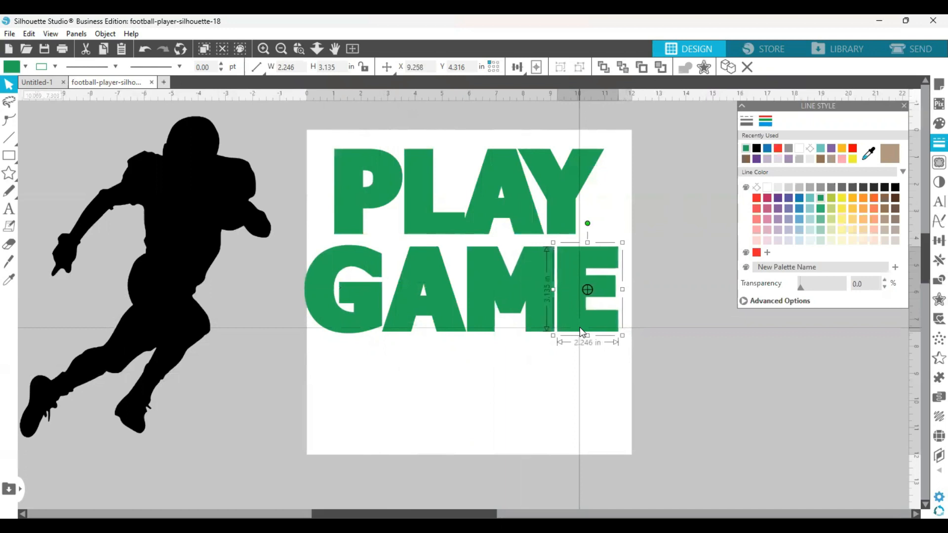
- Nudge the A of PLAY right to X 5.765 in so it just meets the L
{"action": "left_click", "coordinate": [507, 217]}
{"action": "key", "text": "Right"}
{"action": "key", "text": "Right"}
{"action": "key", "text": "Right"}
{"action": "key", "text": "Right"}
{"action": "key", "text": "Right"}
{"action": "key", "text": "Right"}
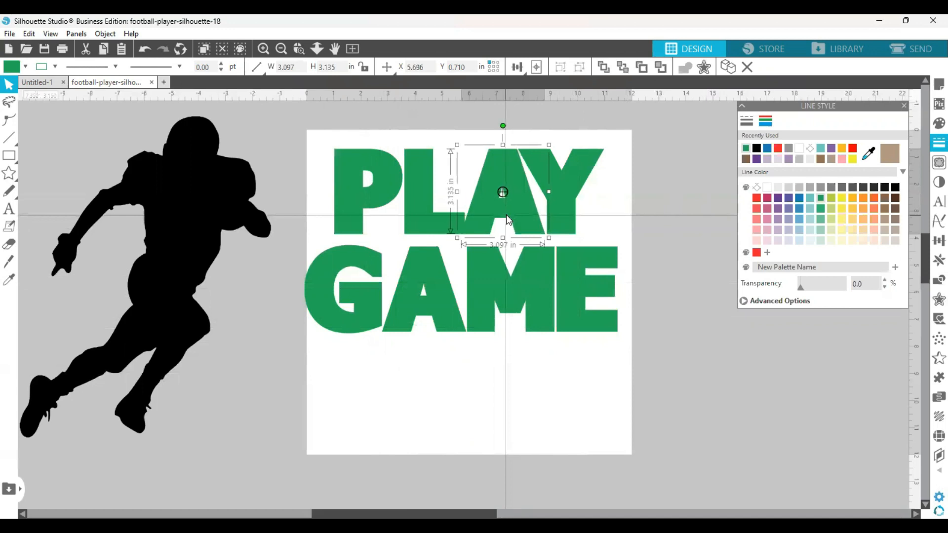
{"action": "key", "text": "Right"}
{"action": "key", "text": "Right"}
{"action": "key", "text": "Right"}
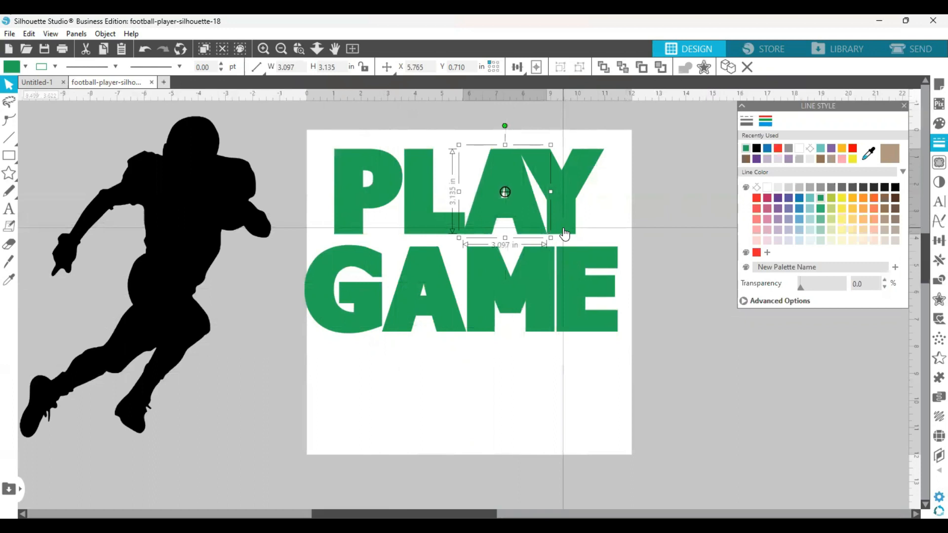
- Nudge the Y of PLAY right to X 7.859 in so it fits closely against the A
{"action": "left_click", "coordinate": [563, 228]}
{"action": "key", "text": "Right"}
{"action": "key", "text": "Right"}
{"action": "key", "text": "Right"}
{"action": "key", "text": "Right"}
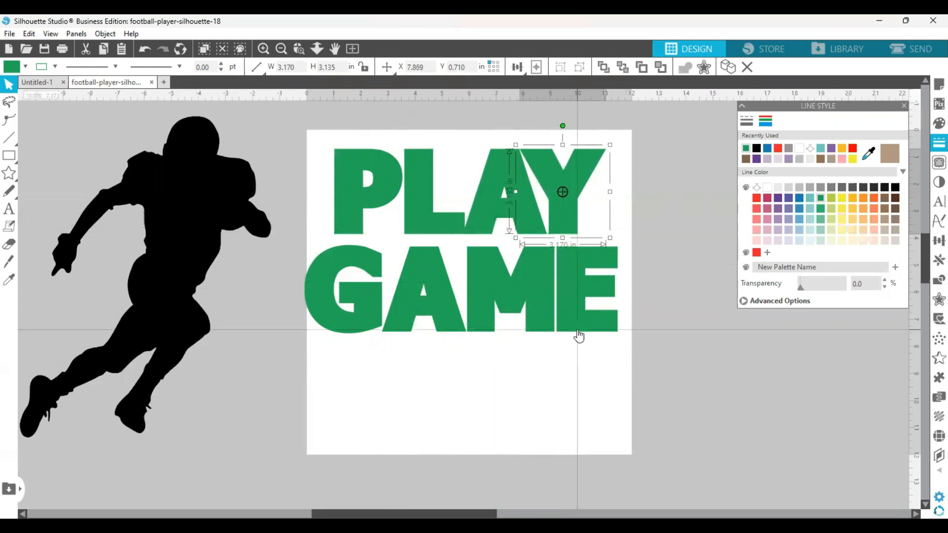
{"action": "left_click", "coordinate": [577, 409]}
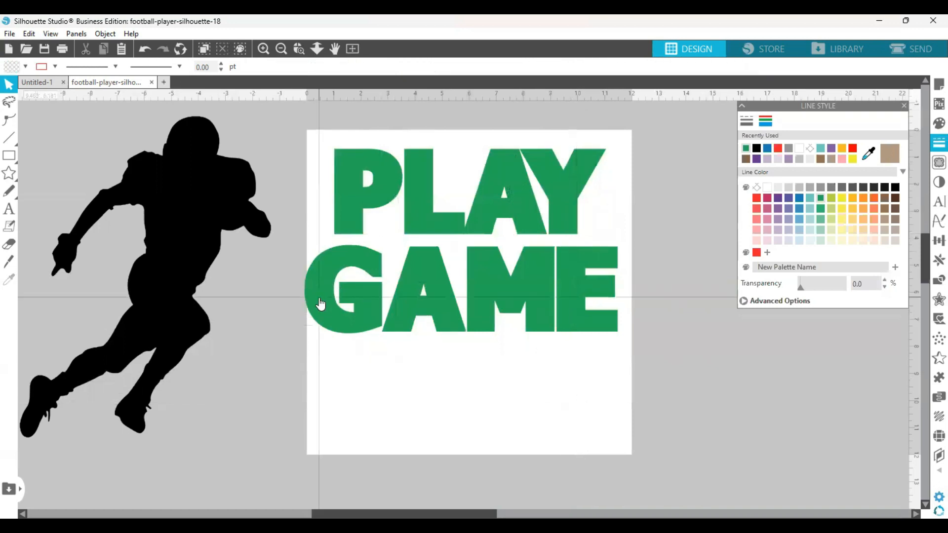
- Group the four letters of GAME into one object
{"action": "left_click_drag", "start_coordinate": [255, 272], "coordinate": [630, 320]}
{"action": "right_click", "coordinate": [598, 320]}
{"action": "left_click", "coordinate": [631, 383]}
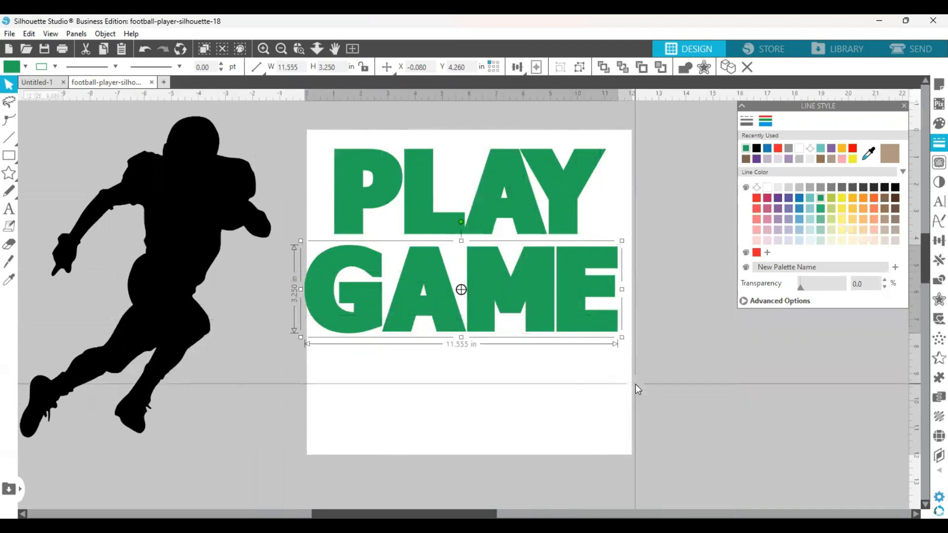
- Nudge the grouped word GAME up to Y 3.846 in so it sits right under PLAY
{"action": "key", "text": "Up"}
{"action": "key", "text": "Up"}
{"action": "key", "text": "Up"}
{"action": "key", "text": "Up"}
{"action": "key", "text": "Up"}
{"action": "key", "text": "Up"}
{"action": "key", "text": "Up"}
{"action": "key", "text": "Up"}
{"action": "key", "text": "Up"}
{"action": "key", "text": "Up"}
{"action": "key", "text": "Up"}
{"action": "key", "text": "Up"}
{"action": "key", "text": "Up"}
{"action": "key", "text": "Up"}
{"action": "key", "text": "Up"}
{"action": "key", "text": "Up"}
{"action": "key", "text": "Up"}
{"action": "key", "text": "Up"}
{"action": "key", "text": "Up"}
{"action": "key", "text": "Up"}
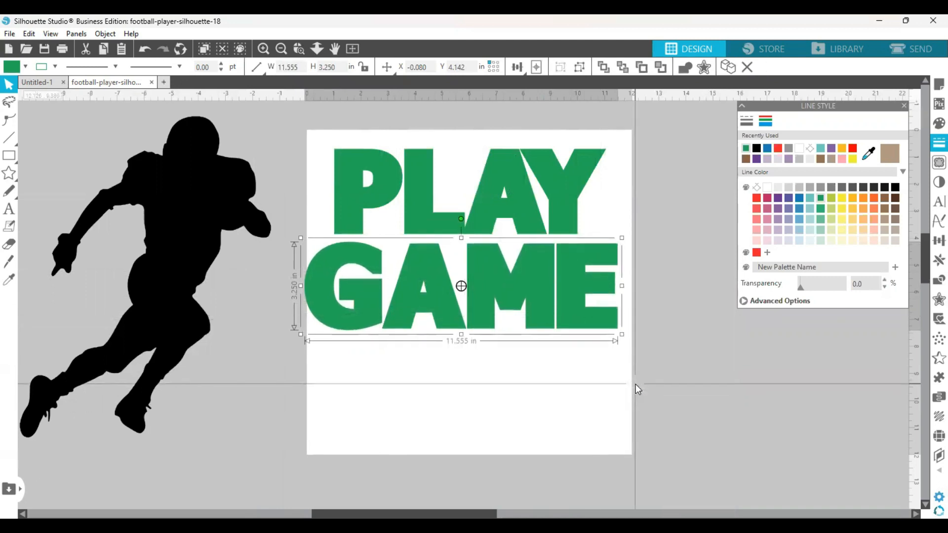
{"action": "key", "text": "Up"}
{"action": "key", "text": "Up"}
{"action": "key", "text": "Up"}
{"action": "key", "text": "Up"}
{"action": "key", "text": "Up"}
{"action": "key", "text": "Up"}
{"action": "key", "text": "Up"}
{"action": "key", "text": "Up"}
{"action": "key", "text": "Up"}
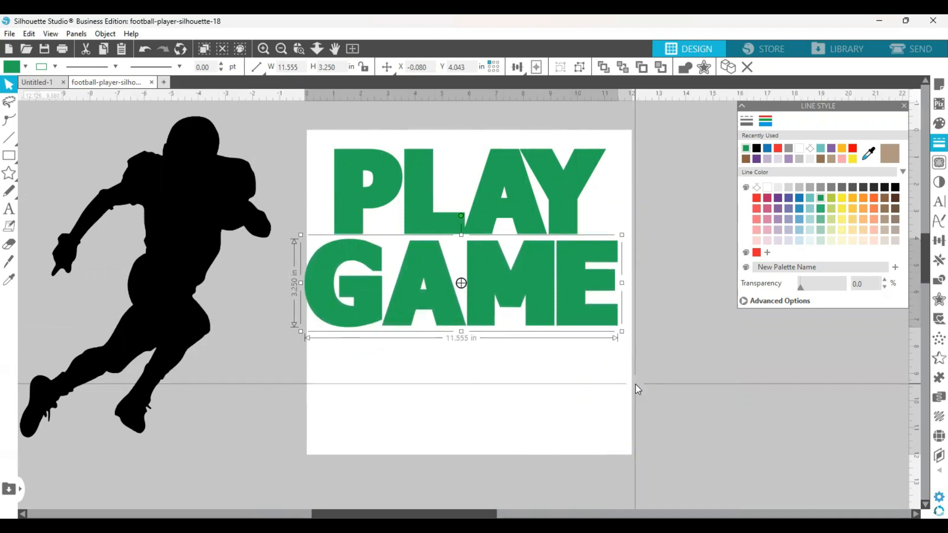
{"action": "key", "text": "Up"}
{"action": "key", "text": "Up"}
{"action": "key", "text": "Up"}
{"action": "key", "text": "Up"}
{"action": "key", "text": "Up"}
{"action": "key", "text": "Up"}
{"action": "key", "text": "Up"}
{"action": "key", "text": "Up"}
{"action": "key", "text": "Up"}
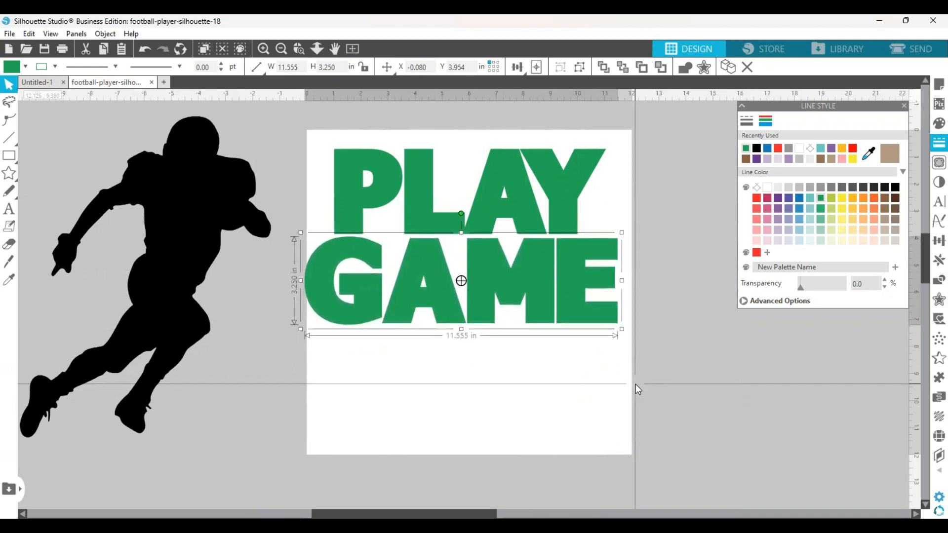
{"action": "key", "text": "Up"}
{"action": "key", "text": "Up"}
{"action": "key", "text": "Up"}
{"action": "key", "text": "Up"}
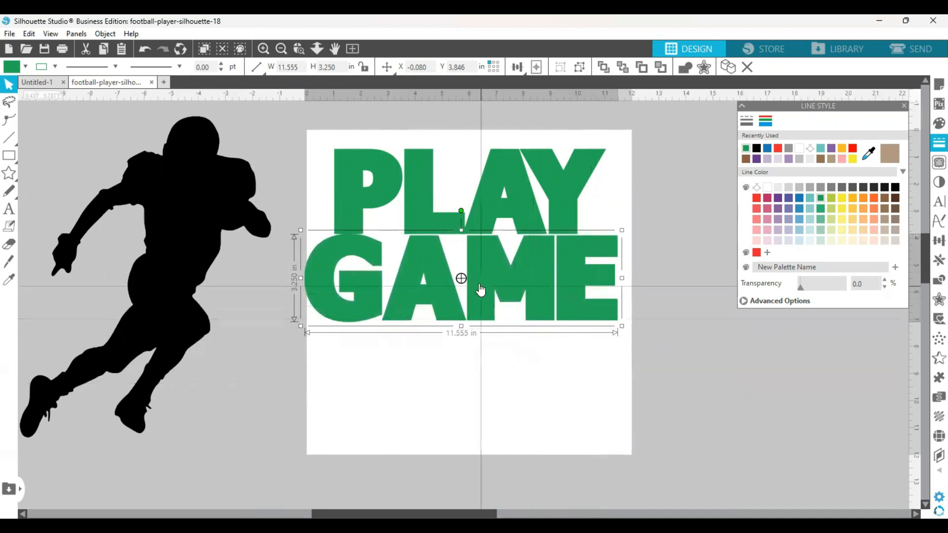
{"action": "left_click", "coordinate": [292, 124]}
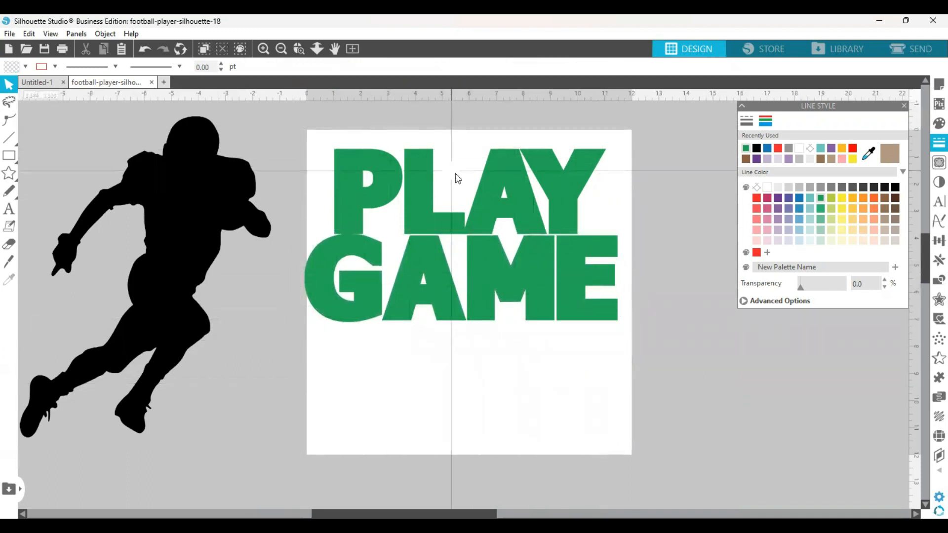
- Group the four letters of PLAY into one object
{"action": "left_click", "coordinate": [405, 150]}
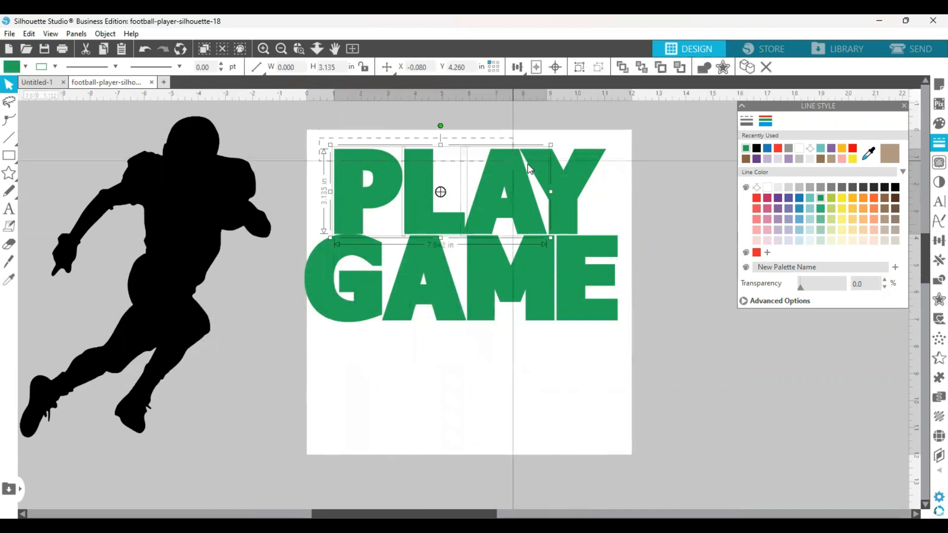
{"action": "right_click", "coordinate": [564, 185]}
{"action": "left_click", "coordinate": [596, 378]}
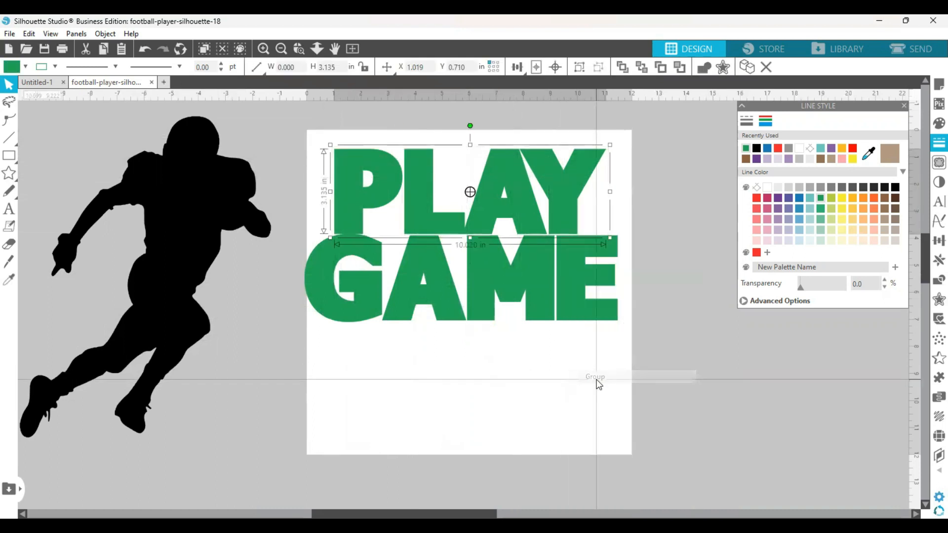
- Stretch the word PLAY to about 11.506 in wide and shift it to about X 0.626 in, Y 0.690 in above GAME
{"action": "left_click_drag", "start_coordinate": [610, 189], "coordinate": [650, 191]}
{"action": "left_click_drag", "start_coordinate": [603, 210], "coordinate": [590, 203]}
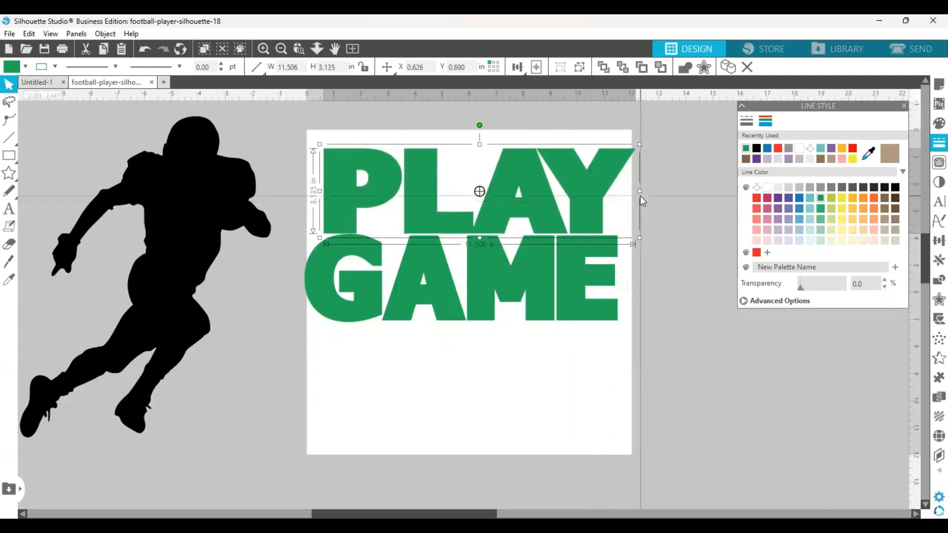
{"action": "left_click", "coordinate": [594, 349]}
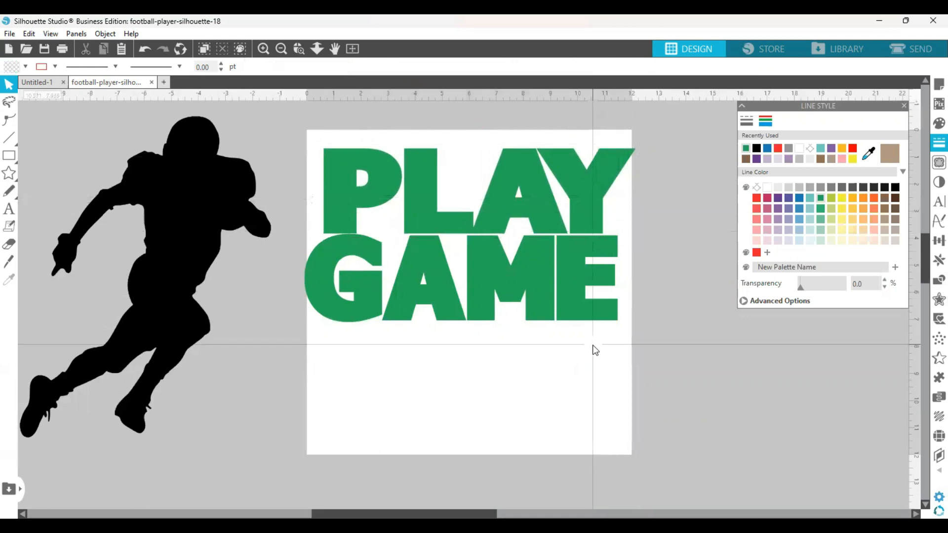
- Nudge the word PLAY left to X 0.488 in above GAME
{"action": "left_click", "coordinate": [428, 220]}
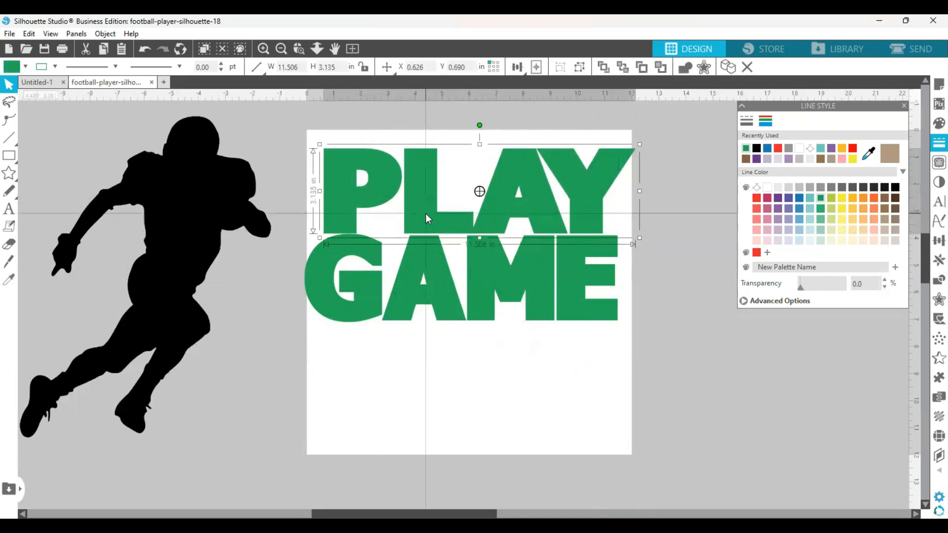
{"action": "key", "text": "Left"}
{"action": "key", "text": "Left"}
{"action": "key", "text": "Left"}
{"action": "key", "text": "Left"}
{"action": "key", "text": "Left"}
{"action": "key", "text": "Left"}
{"action": "key", "text": "Left"}
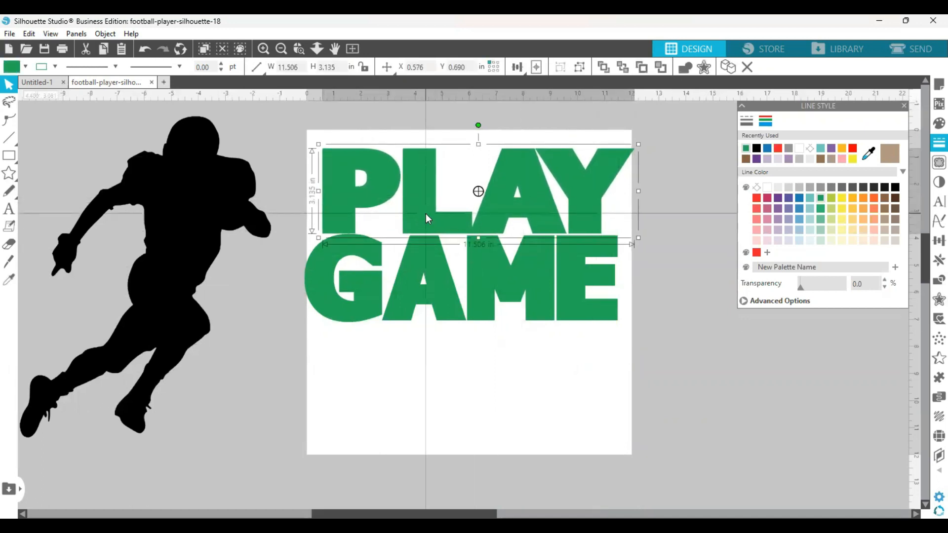
{"action": "key", "text": "Left"}
{"action": "key", "text": "Left"}
{"action": "key", "text": "Left"}
{"action": "key", "text": "Left"}
{"action": "key", "text": "Left"}
{"action": "key", "text": "Left"}
{"action": "key", "text": "Left"}
{"action": "key", "text": "Left"}
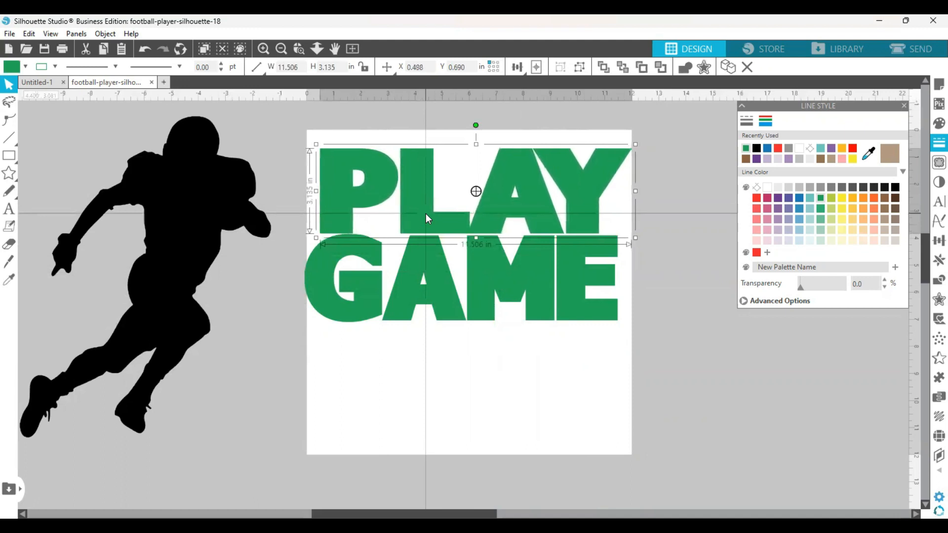
{"action": "left_click", "coordinate": [423, 400]}
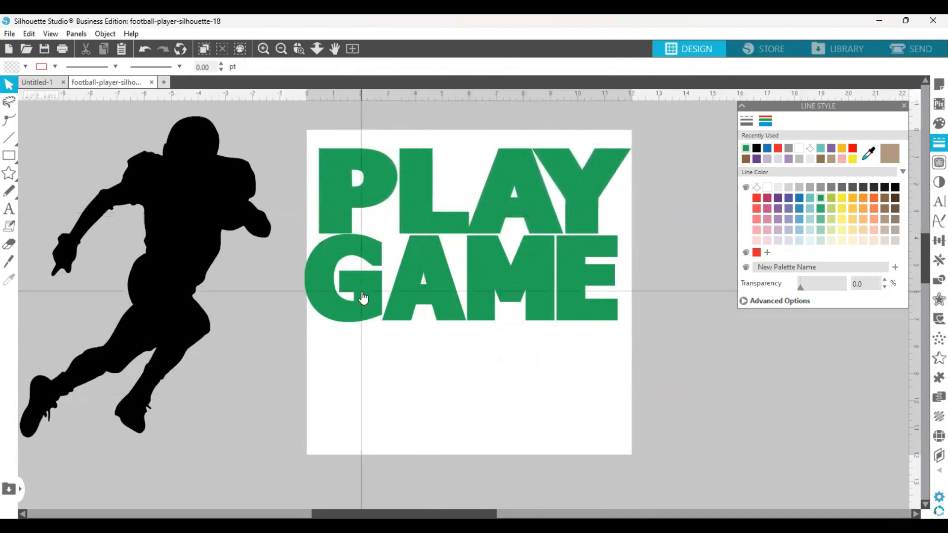
- Group the words PLAY and GAME together into one design
{"action": "left_click", "coordinate": [498, 267], "text": "shift"}
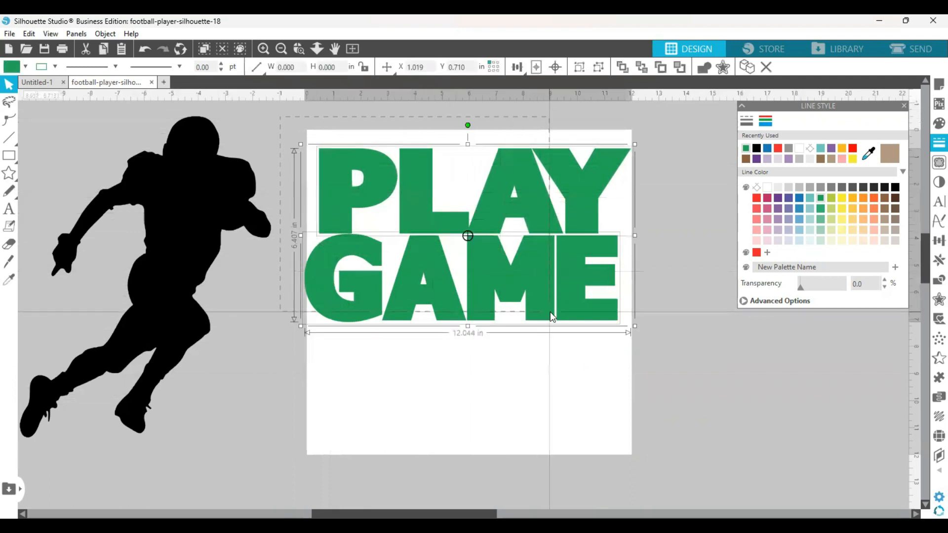
{"action": "right_click", "coordinate": [551, 312]}
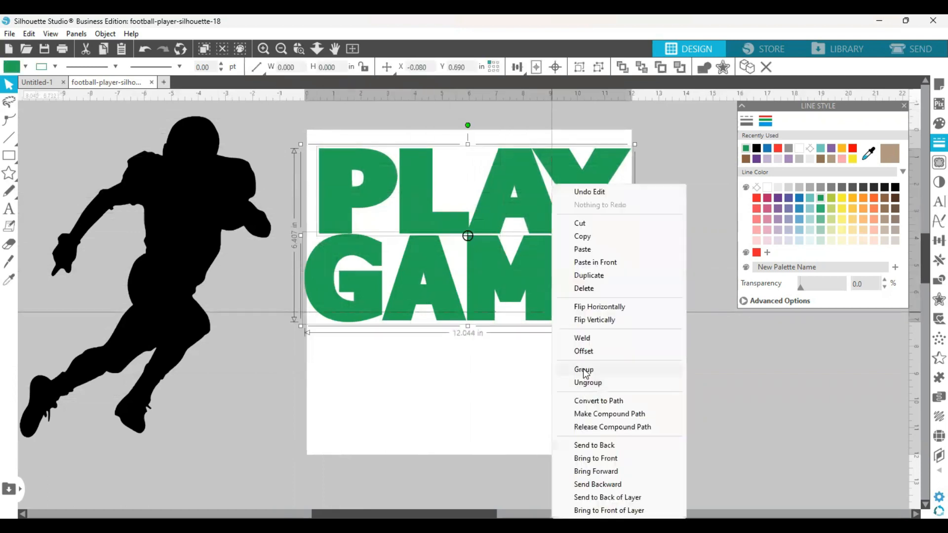
{"action": "left_click", "coordinate": [582, 368]}
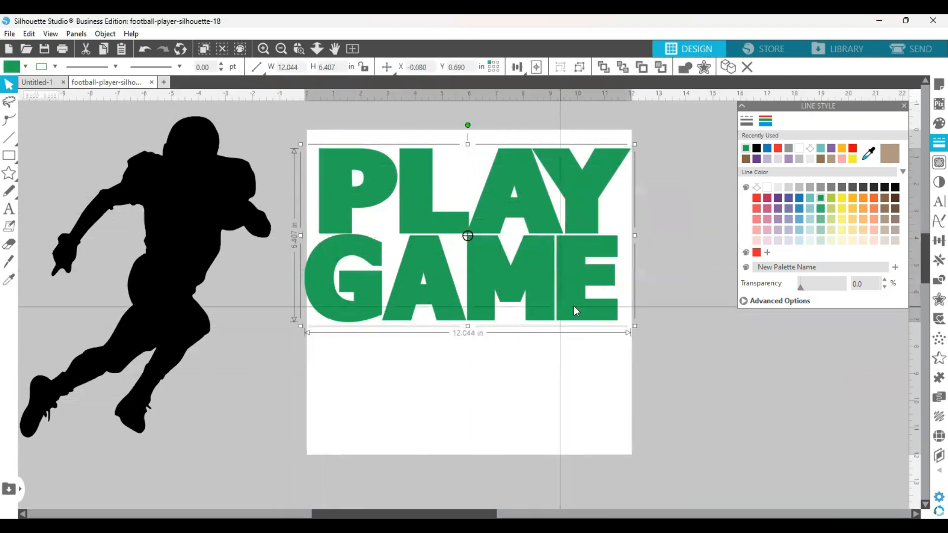
- Duplicate the PLAY GAME group and place the copy below the page at about X -4.893 in, Y 11.635 in
{"action": "left_click_drag", "start_coordinate": [559, 307], "coordinate": [559, 306]}
{"action": "right_click", "coordinate": [558, 306]}
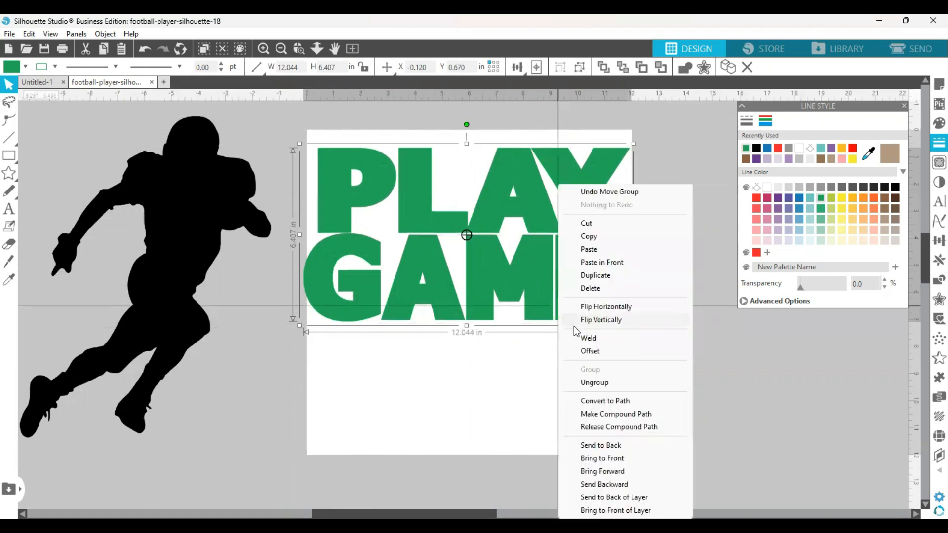
{"action": "left_click", "coordinate": [591, 280]}
{"action": "left_click_drag", "start_coordinate": [591, 282], "coordinate": [449, 507]}
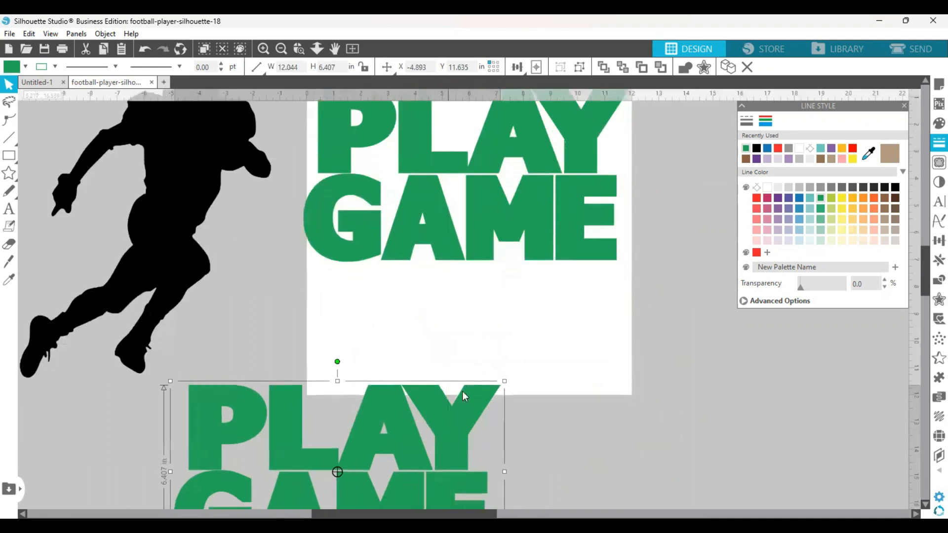
- Duplicate the PLAY GAME group on the page again and place this spare off the page, beside the first copy
{"action": "left_click", "coordinate": [449, 252]}
{"action": "right_click", "coordinate": [449, 251]}
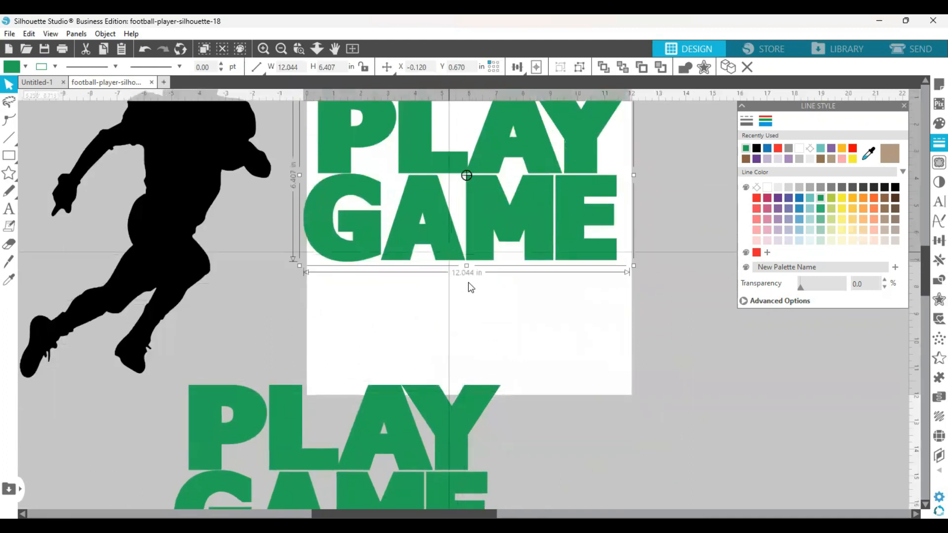
{"action": "left_click", "coordinate": [487, 275]}
{"action": "left_click_drag", "start_coordinate": [491, 241], "coordinate": [700, 463]}
{"action": "left_click", "coordinate": [767, 330]}
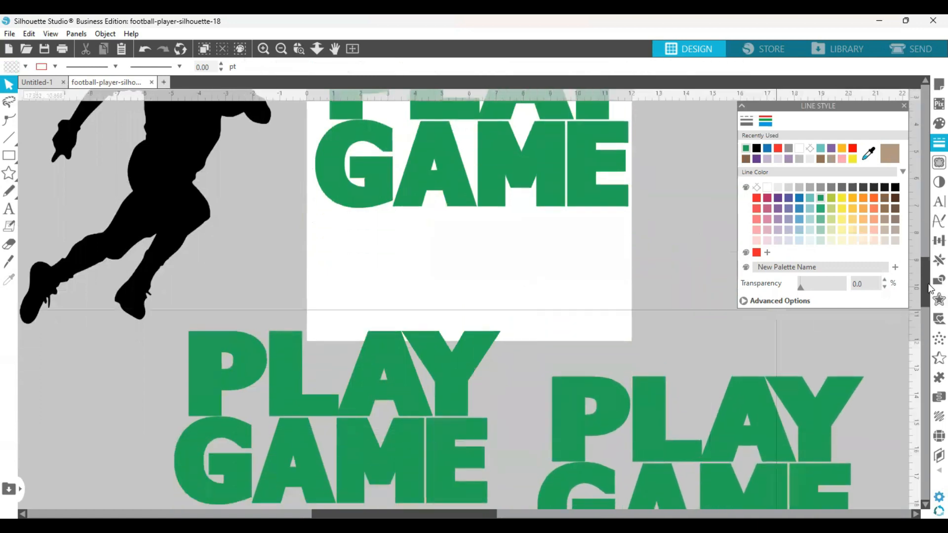
- Move the football player silhouette up to Y -0.894 in and scale it down proportionally to a little over half its size
{"action": "left_click_drag", "start_coordinate": [926, 293], "coordinate": [926, 259]}
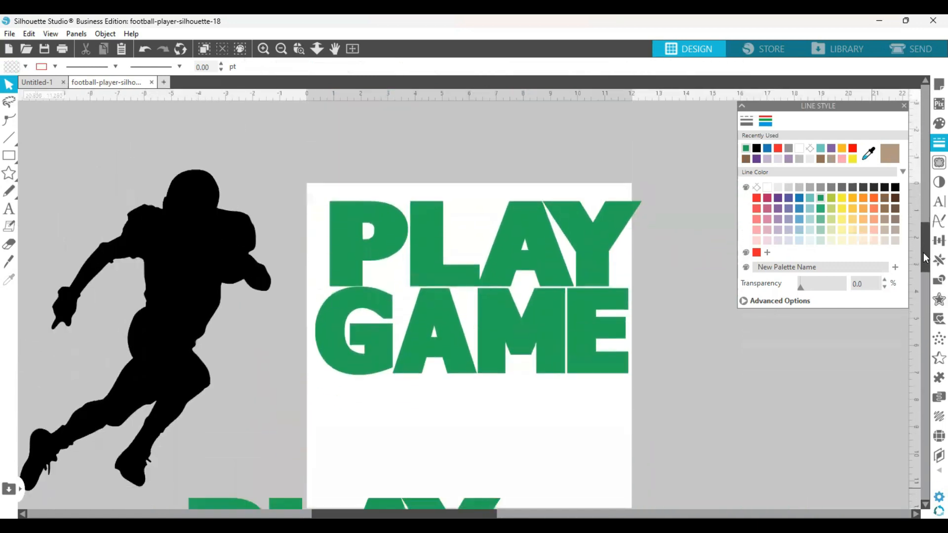
{"action": "left_click", "coordinate": [202, 279]}
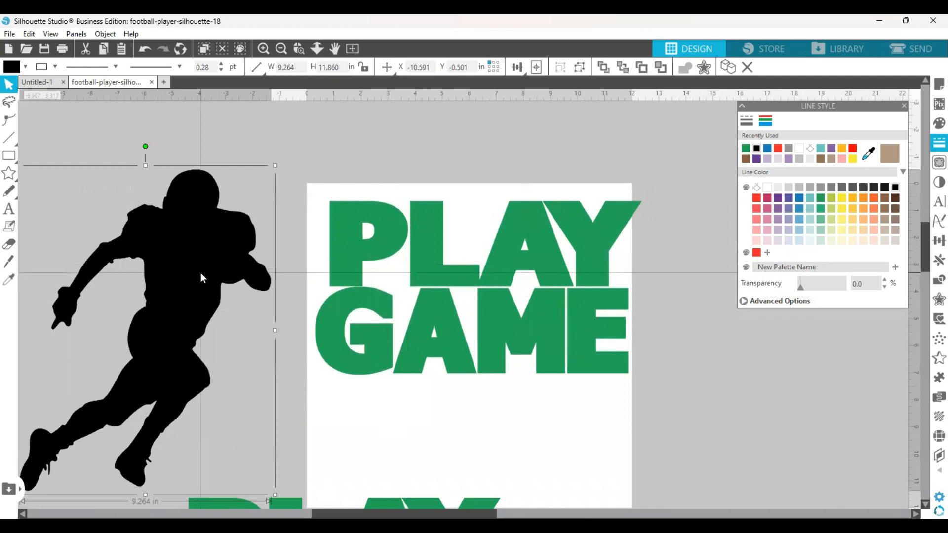
{"action": "left_click", "coordinate": [393, 287]}
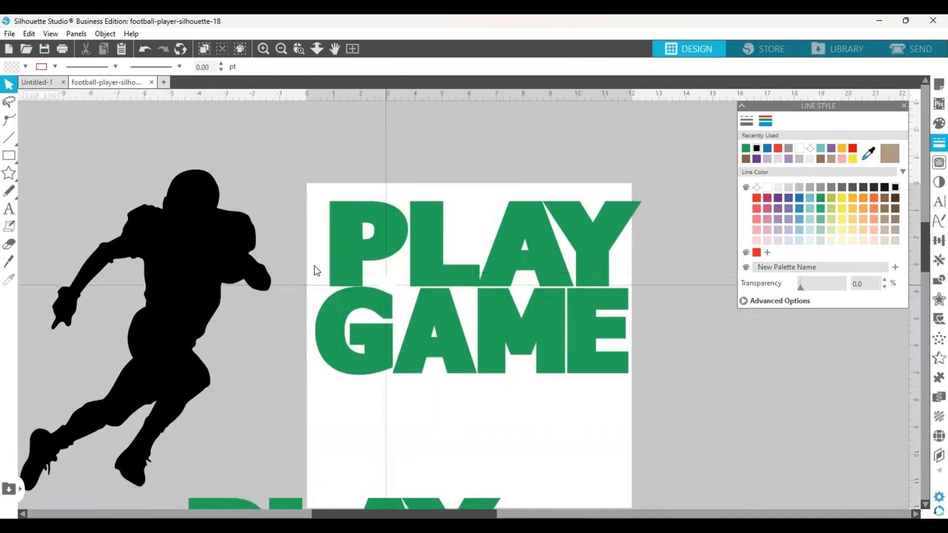
{"action": "left_click", "coordinate": [227, 267]}
{"action": "left_click_drag", "start_coordinate": [225, 262], "coordinate": [225, 252]}
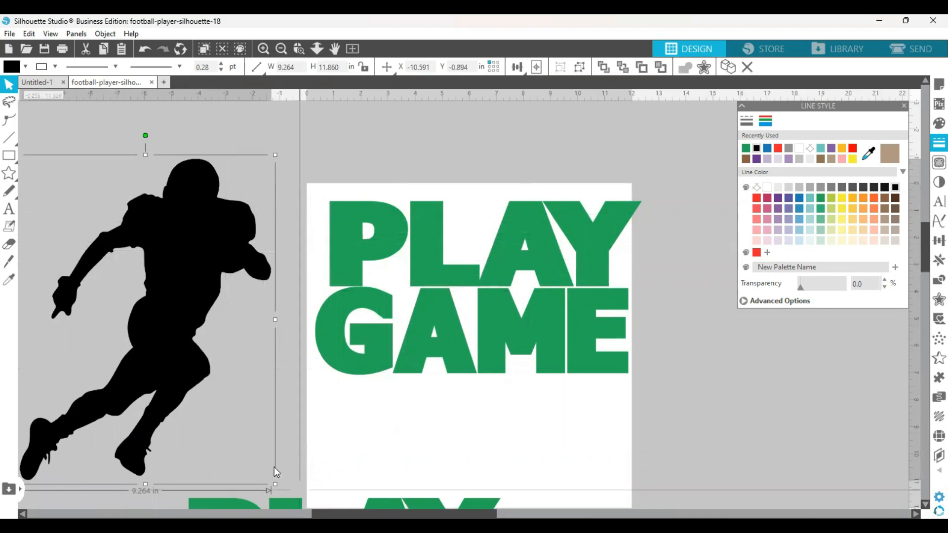
{"action": "left_click_drag", "start_coordinate": [275, 484], "coordinate": [271, 254]}
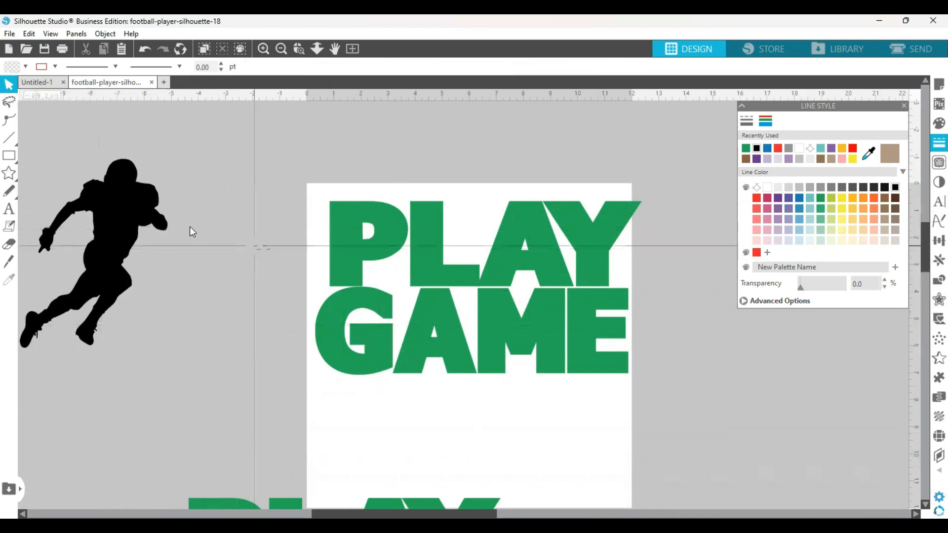
- Move the football player silhouette onto the PLAY GAME text and bring it to the front
{"action": "left_click", "coordinate": [258, 276]}
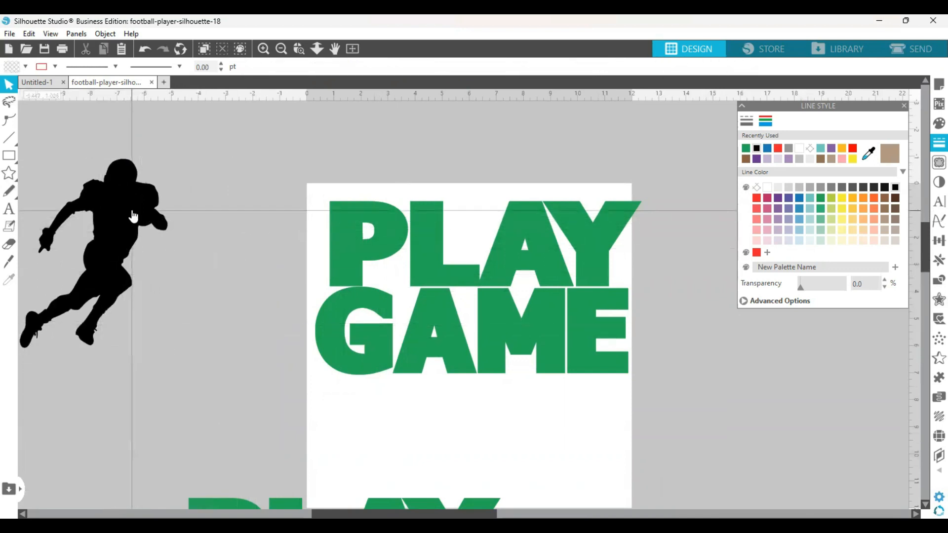
{"action": "left_click", "coordinate": [136, 208]}
{"action": "left_click_drag", "start_coordinate": [136, 207], "coordinate": [492, 253]}
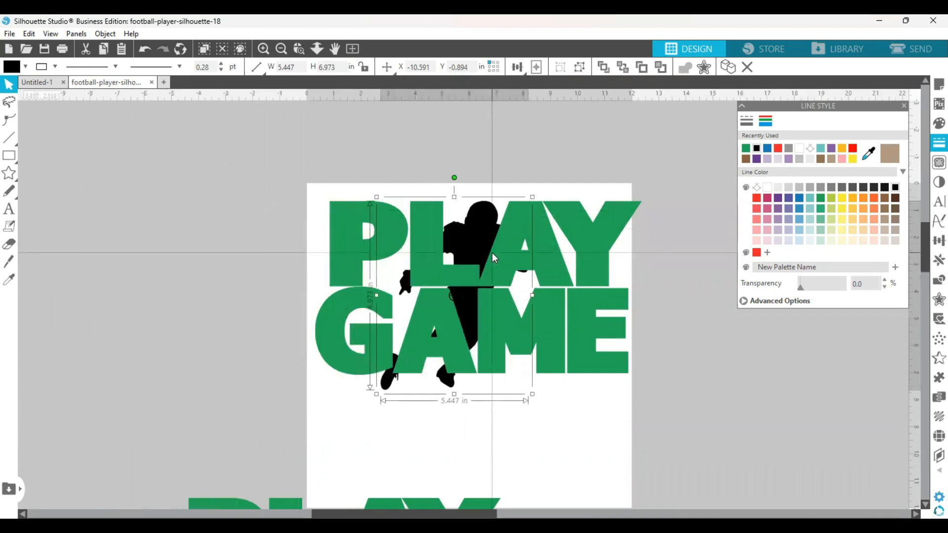
{"action": "left_click", "coordinate": [611, 69]}
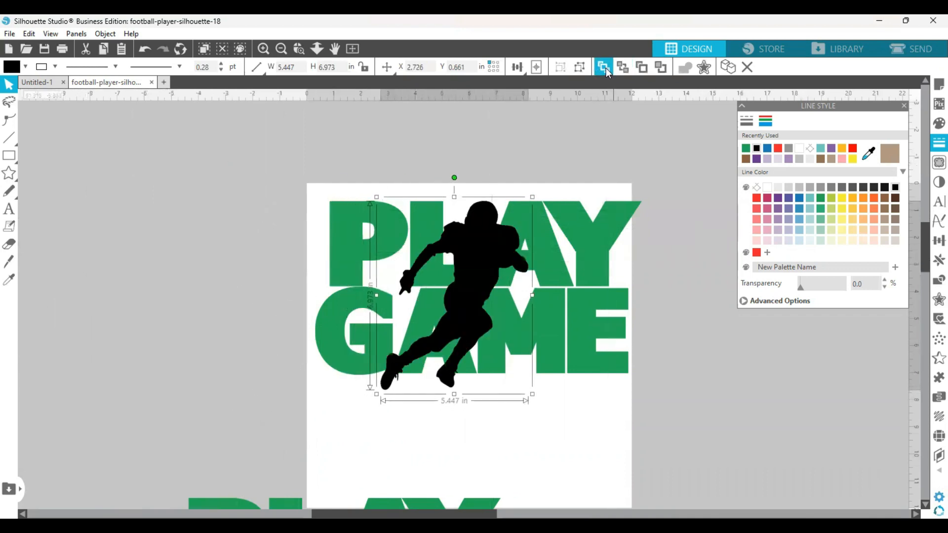
- Scale the silhouette proportionally to about 4.787 by 6.128 in and position it over the text at about X 4.124, Y 0.877 in
{"action": "left_click_drag", "start_coordinate": [491, 230], "coordinate": [515, 227]}
{"action": "left_click_drag", "start_coordinate": [557, 389], "coordinate": [507, 322]}
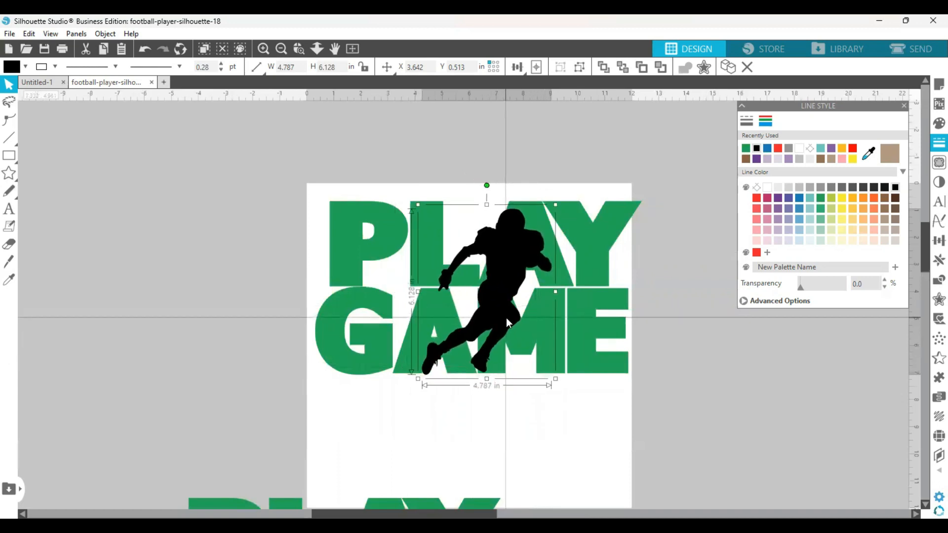
{"action": "left_click_drag", "start_coordinate": [505, 316], "coordinate": [503, 316]}
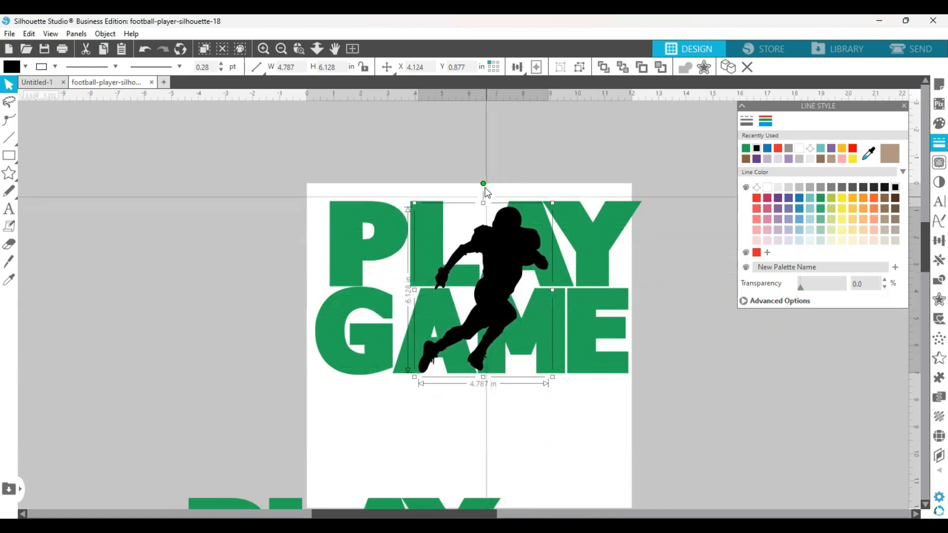
- Duplicate the silhouette on the text and place the copy off the page, to its left
{"action": "right_click", "coordinate": [499, 259]}
{"action": "left_click", "coordinate": [523, 299]}
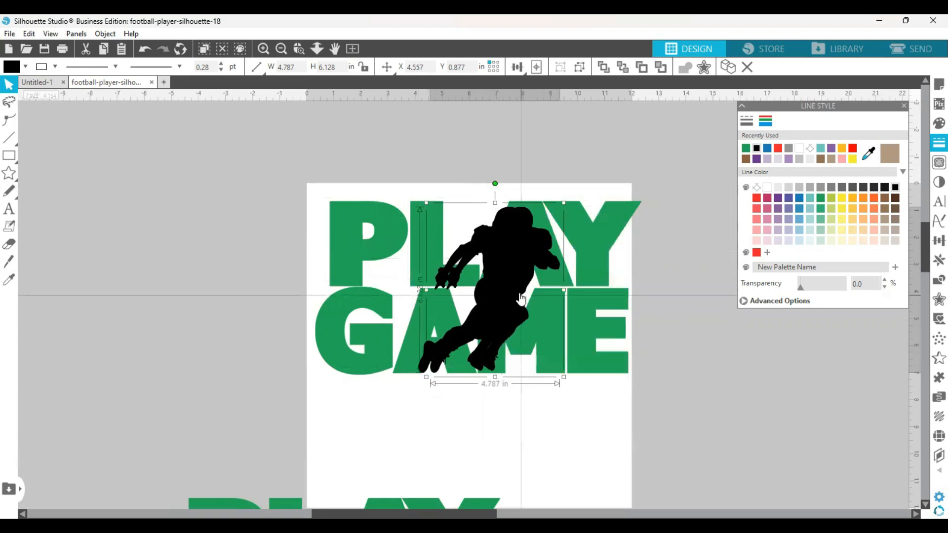
{"action": "left_click", "coordinate": [377, 298]}
{"action": "left_click", "coordinate": [241, 295]}
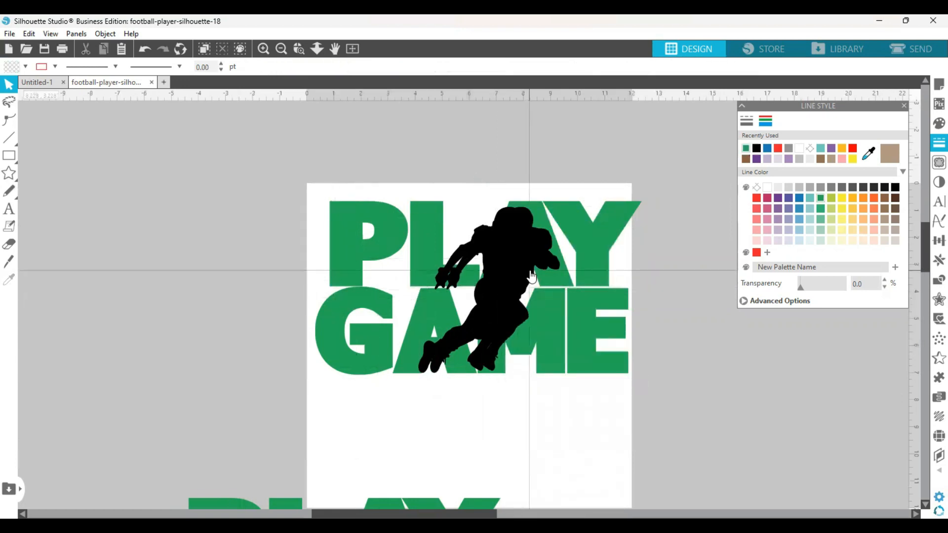
{"action": "left_click_drag", "start_coordinate": [509, 273], "coordinate": [170, 207]}
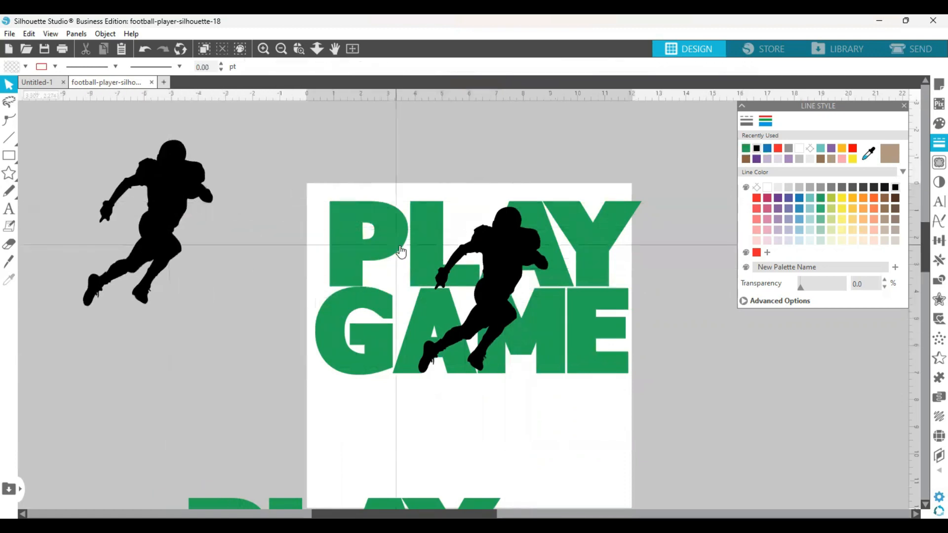
- Duplicate the on-page silhouette again and place this second spare beyond the first spare silhouette
{"action": "left_click", "coordinate": [497, 274]}
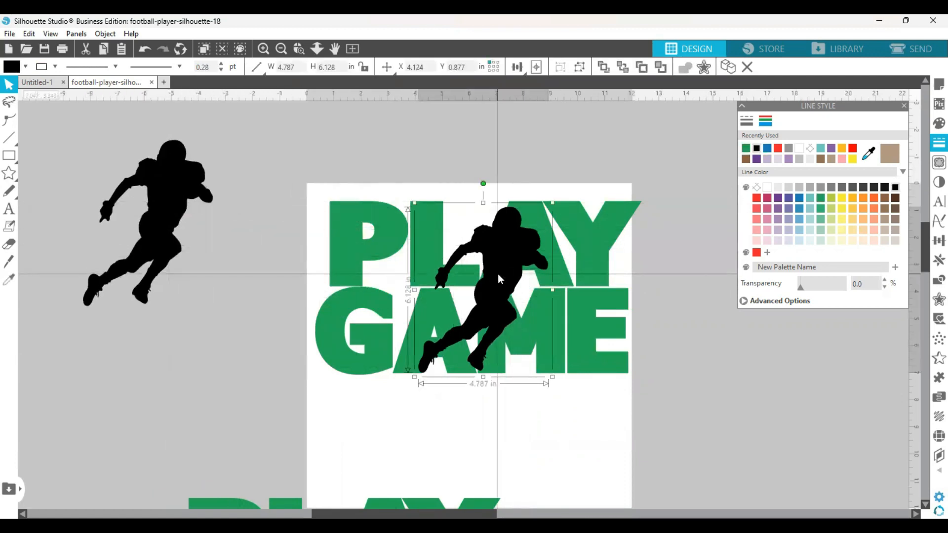
{"action": "right_click", "coordinate": [497, 273]}
{"action": "left_click", "coordinate": [535, 301]}
{"action": "left_click_drag", "start_coordinate": [494, 276], "coordinate": [48, 196]}
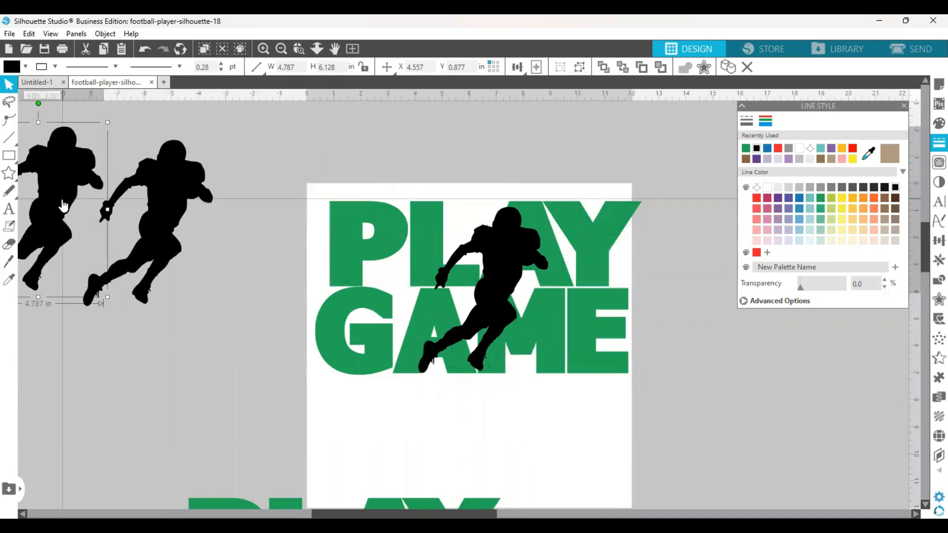
- Try tilting the silhouette on the text slightly clockwise, and undo the rotation
{"action": "left_click", "coordinate": [501, 257]}
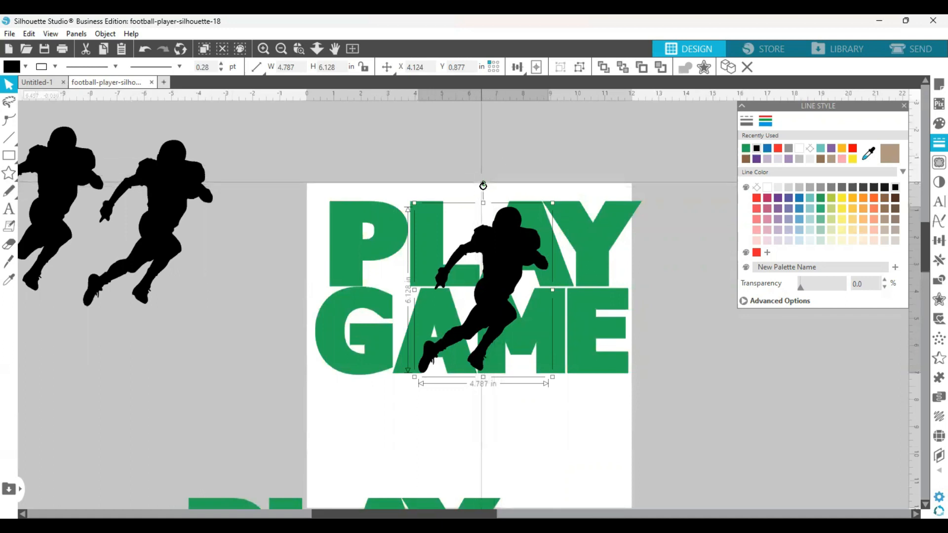
{"action": "left_click_drag", "start_coordinate": [483, 184], "coordinate": [504, 190]}
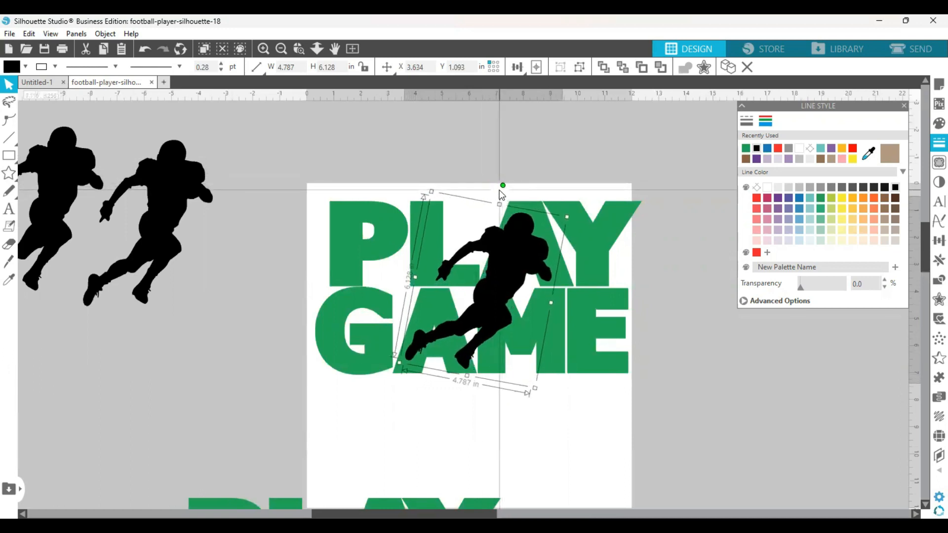
{"action": "left_click", "coordinate": [145, 48]}
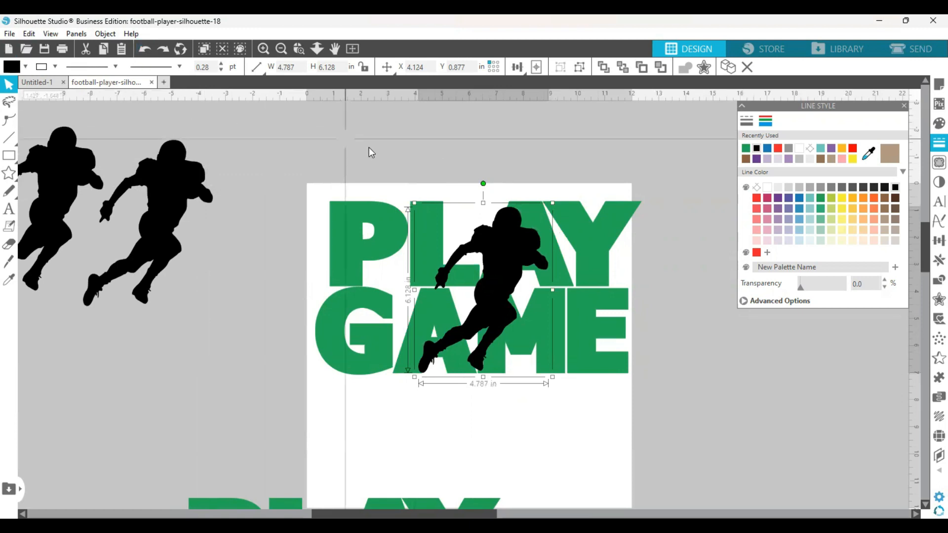
{"action": "left_click", "coordinate": [447, 153]}
- Create a 0.125 in offset with rounded corners around the silhouette on the text
{"action": "left_click", "coordinate": [496, 252]}
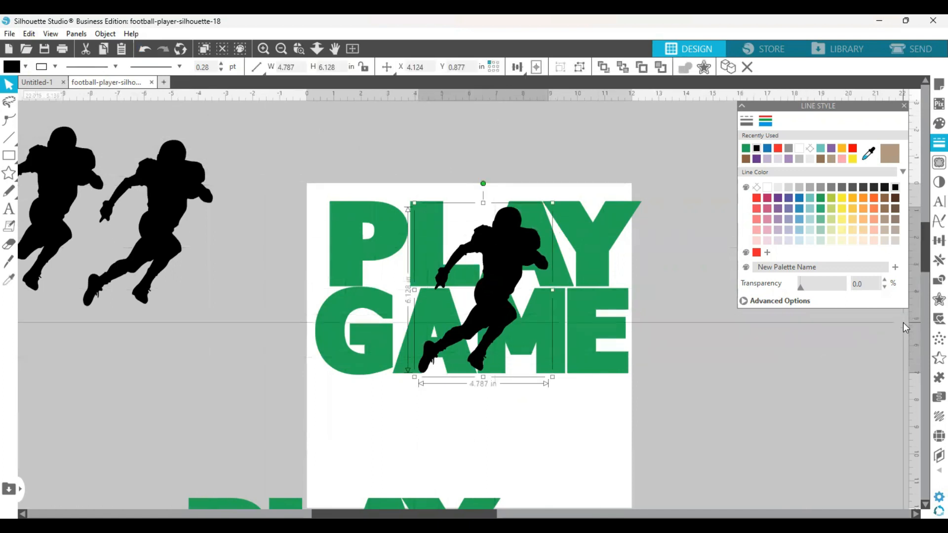
{"action": "left_click", "coordinate": [938, 299]}
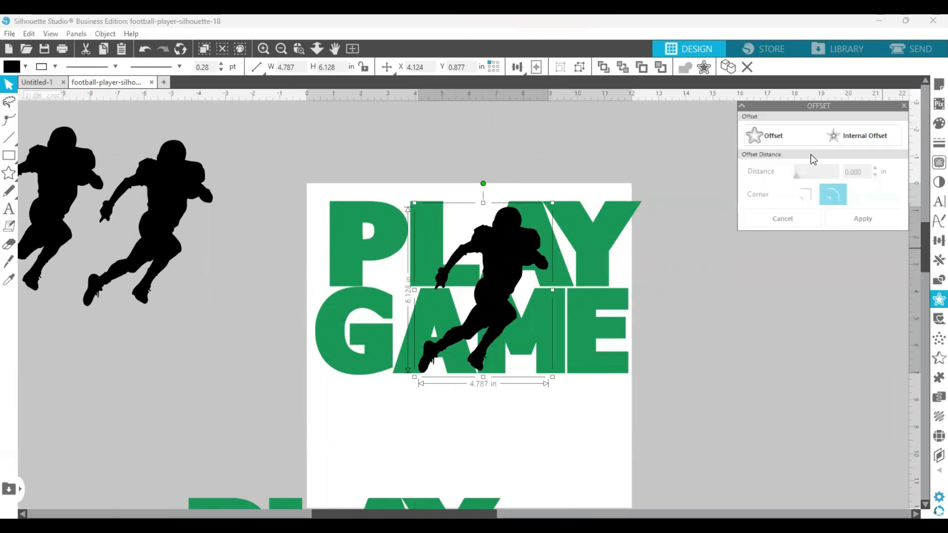
{"action": "left_click", "coordinate": [769, 133]}
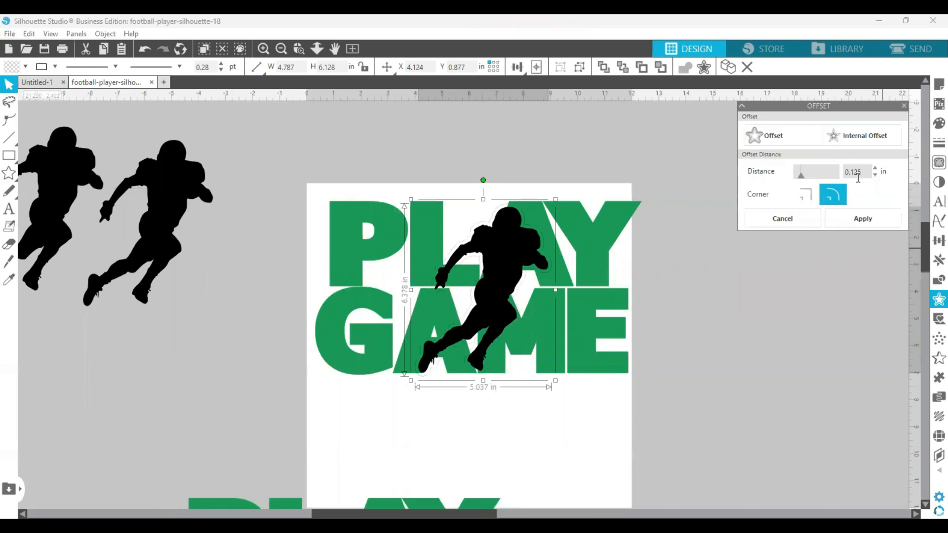
{"action": "left_click", "coordinate": [867, 221]}
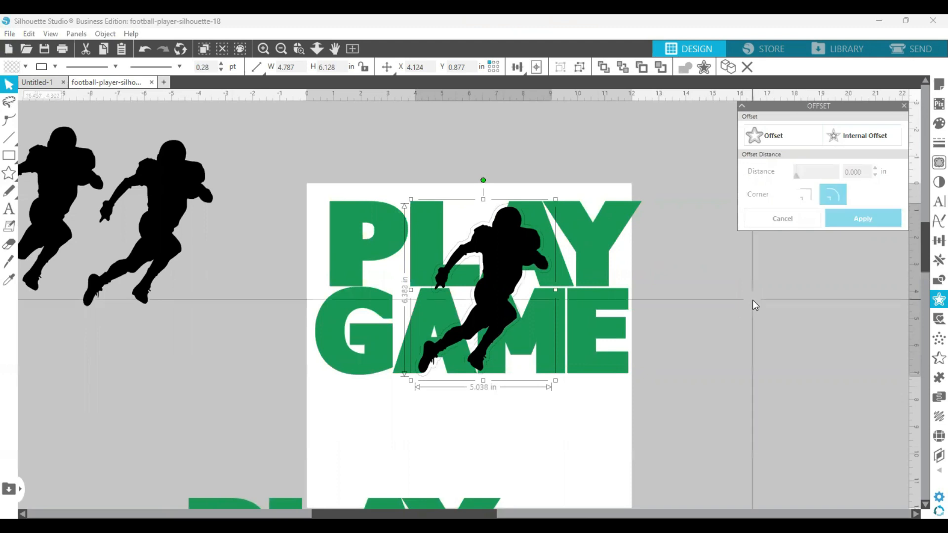
- Move the original silhouette off the page to the right, leaving its offset outline on the text
{"action": "left_click_drag", "start_coordinate": [512, 253], "coordinate": [778, 337]}
{"action": "left_click", "coordinate": [607, 274]}
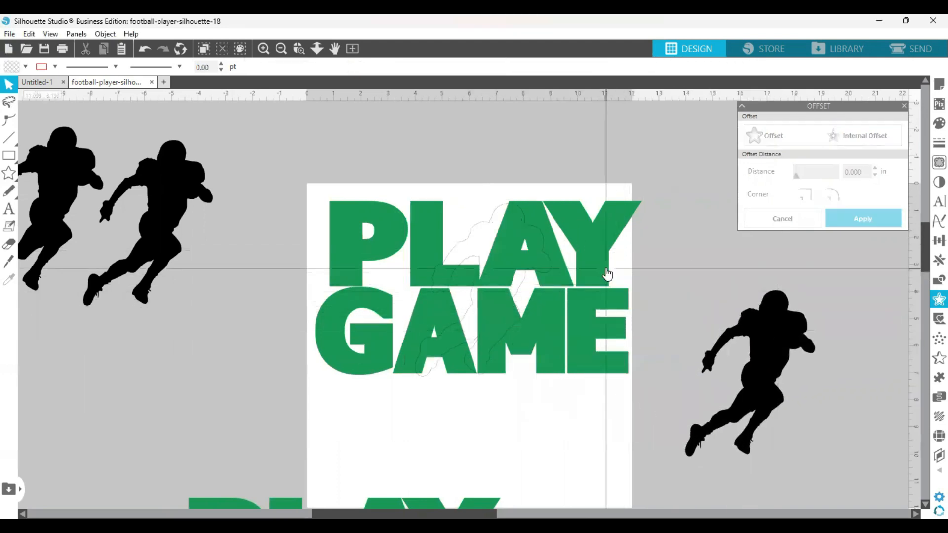
{"action": "left_click", "coordinate": [539, 268]}
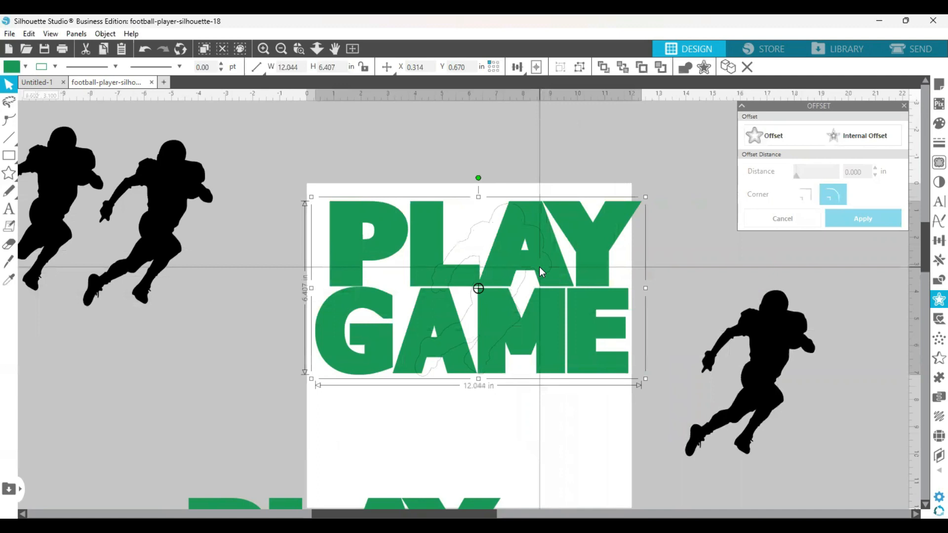
- Fill the offset outline on the text with black
{"action": "left_click", "coordinate": [480, 229]}
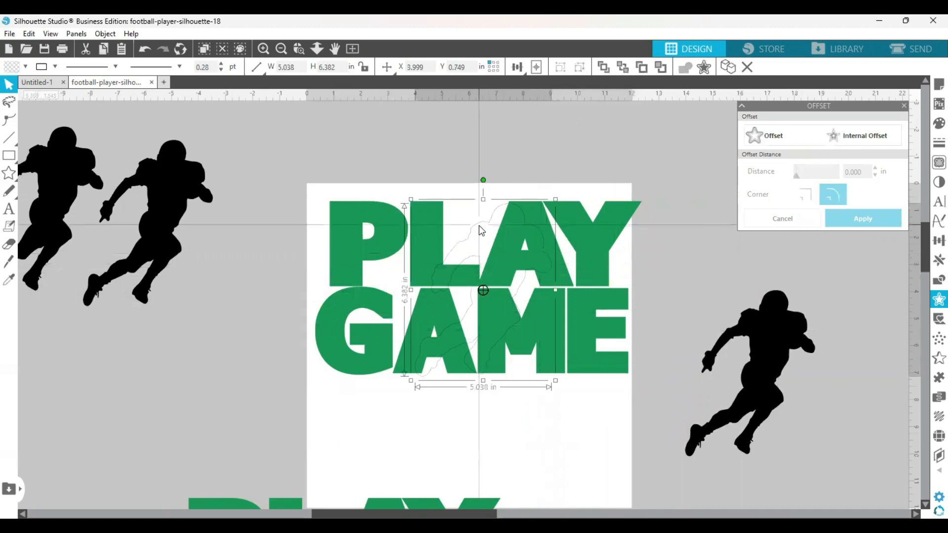
{"action": "left_click", "coordinate": [931, 123]}
{"action": "left_click", "coordinate": [745, 148]}
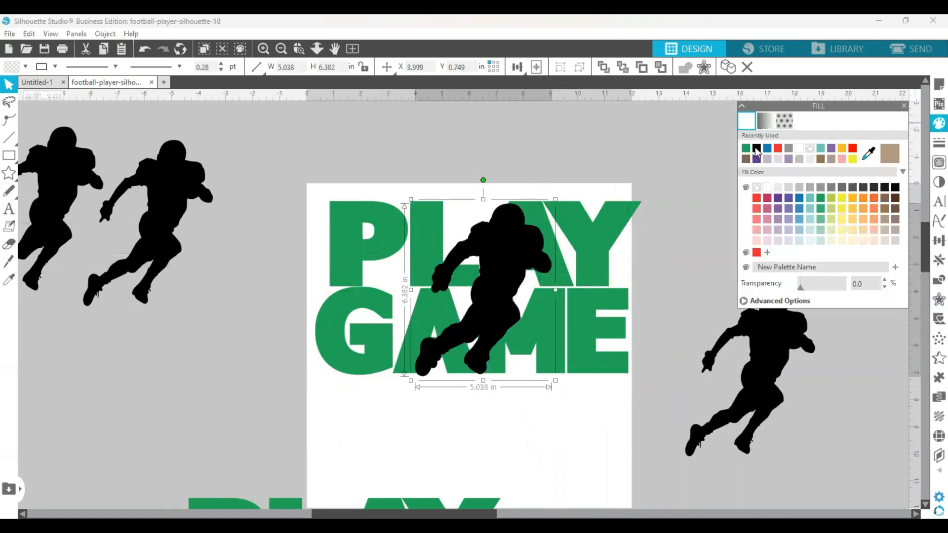
- Subtract the black offset shape from the PLAY GAME text and group the remaining green pieces
{"action": "left_click_drag", "start_coordinate": [296, 179], "coordinate": [643, 376]}
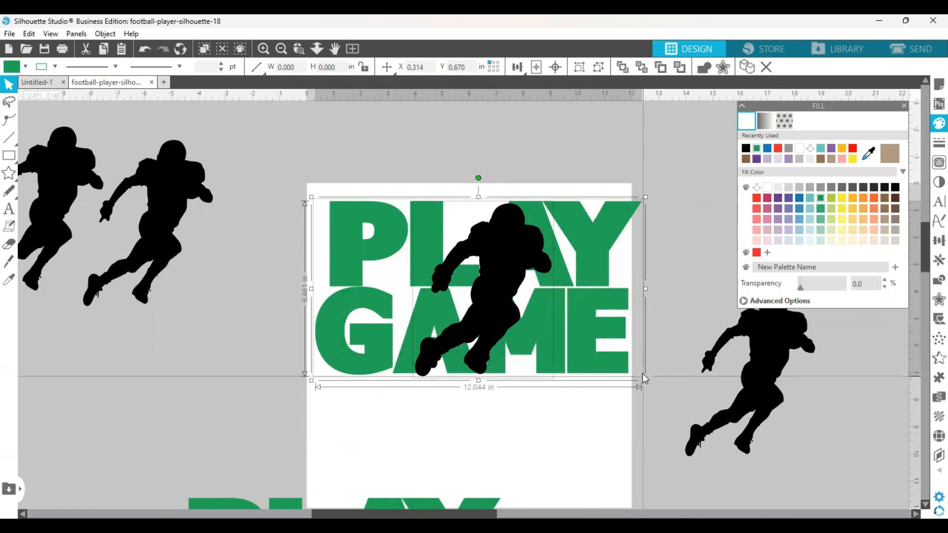
{"action": "left_click", "coordinate": [930, 282]}
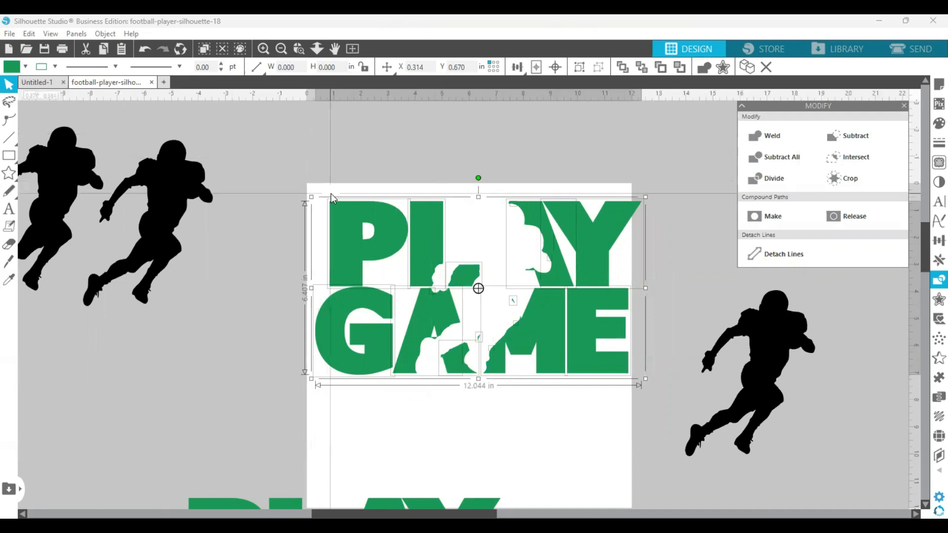
{"action": "right_click", "coordinate": [348, 233]}
{"action": "left_click", "coordinate": [378, 385]}
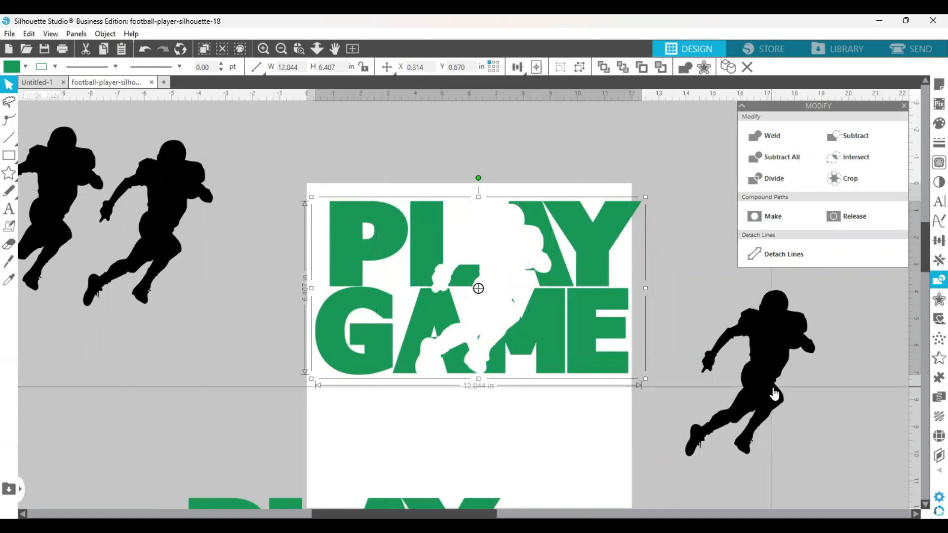
- Place the original silhouette inside the text cutout and move the combined design off the page to about X 13.522, Y 4.341 in
{"action": "left_click_drag", "start_coordinate": [771, 394], "coordinate": [505, 304]}
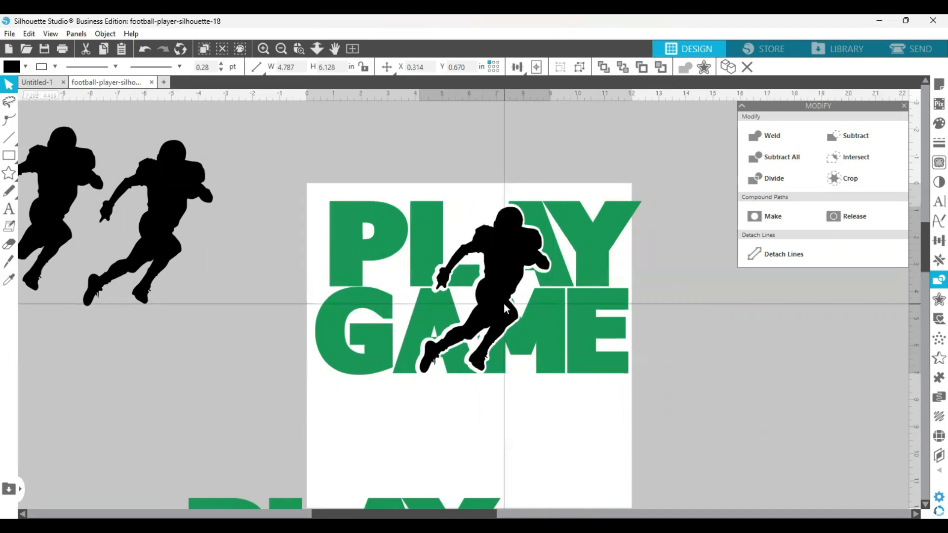
{"action": "left_click", "coordinate": [572, 431]}
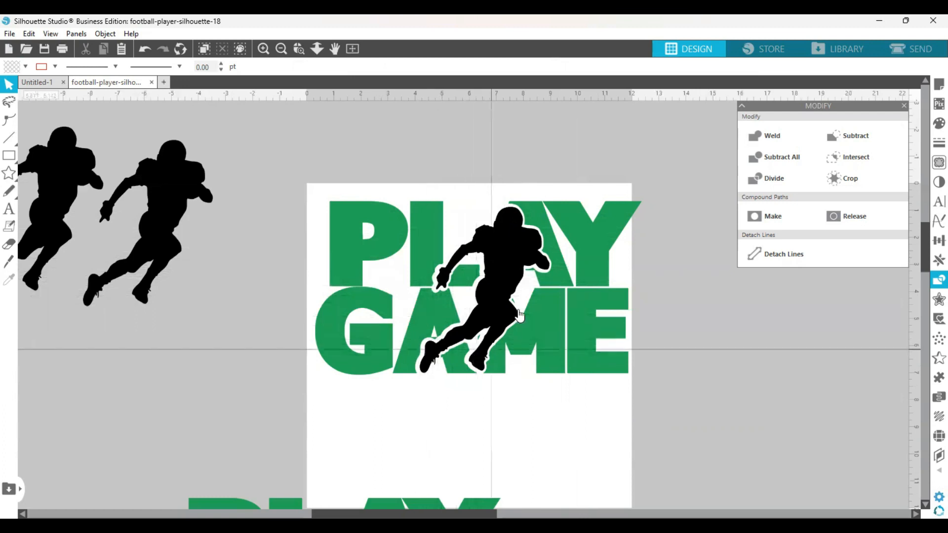
{"action": "left_click_drag", "start_coordinate": [327, 161], "coordinate": [575, 329]}
{"action": "left_click_drag", "start_coordinate": [520, 309], "coordinate": [878, 408]}
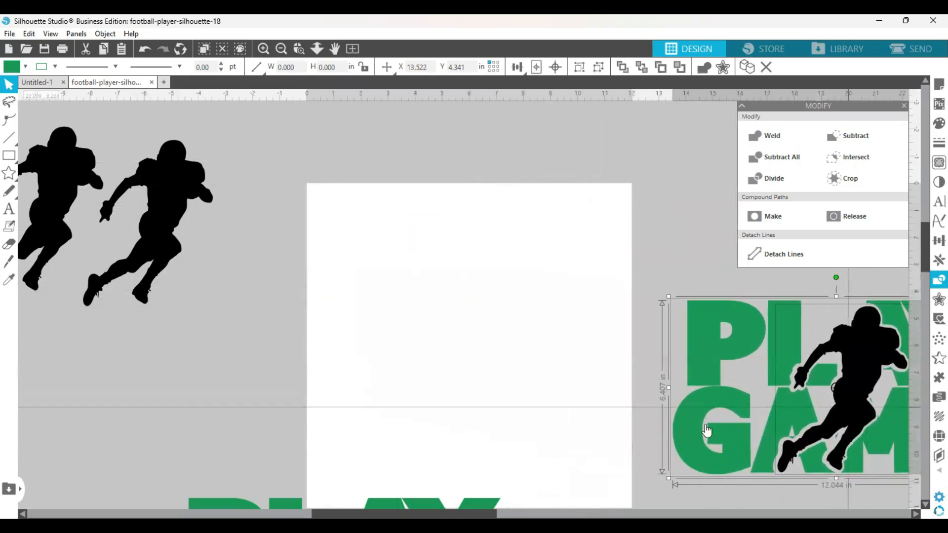
- Bring a spare PLAY GAME group onto the page at about X 0.146, Y 0.473 in and position a spare silhouette over it
{"action": "left_click", "coordinate": [487, 501]}
{"action": "left_click_drag", "start_coordinate": [487, 501], "coordinate": [624, 202]}
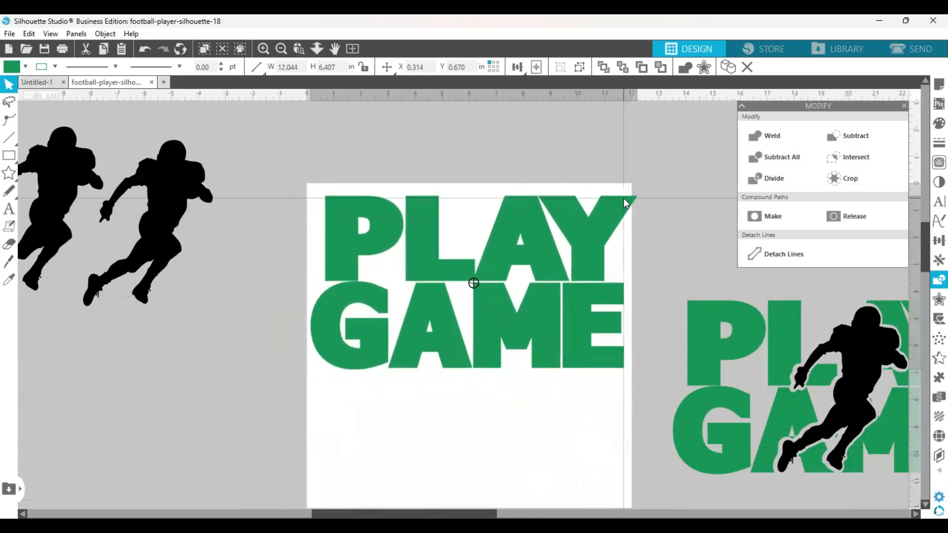
{"action": "left_click_drag", "start_coordinate": [175, 173], "coordinate": [517, 236]}
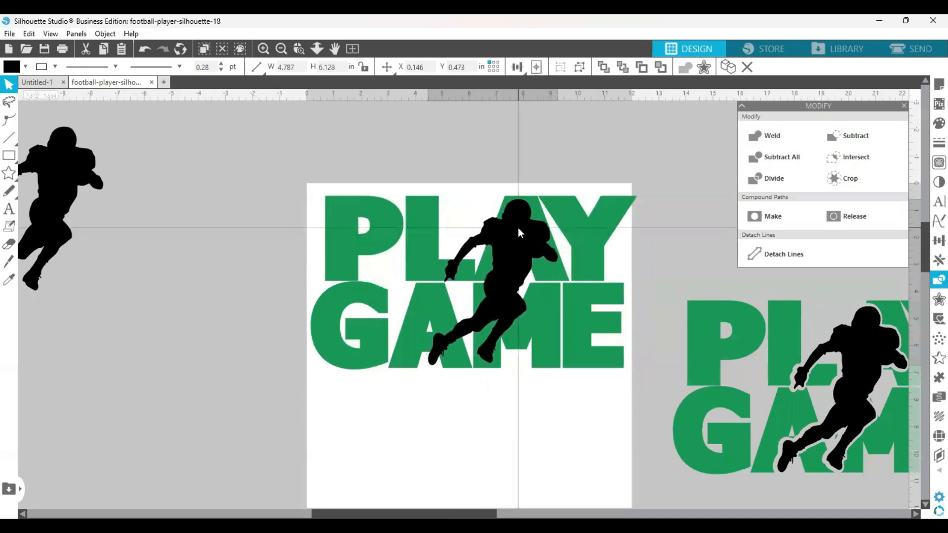
{"action": "mouse_move", "coordinate": [518, 227]}
{"action": "left_mouse_down"}
{"action": "mouse_move", "coordinate": [511, 221]}
{"action": "mouse_move", "coordinate": [519, 227]}
{"action": "left_mouse_up"}
- Subtract the silhouette directly from the PLAY GAME text on the page and group the remaining green pieces
{"action": "left_click", "coordinate": [318, 193]}
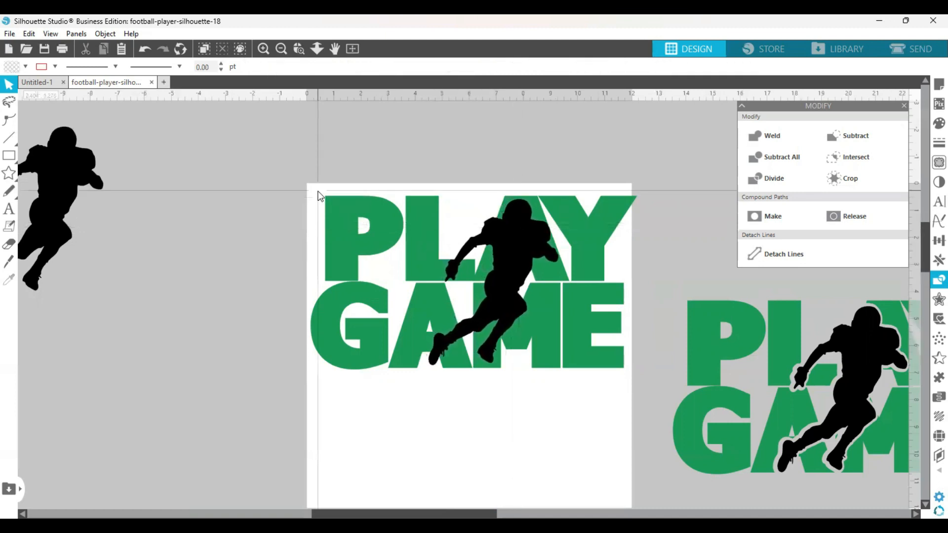
{"action": "left_click_drag", "start_coordinate": [212, 168], "coordinate": [647, 383]}
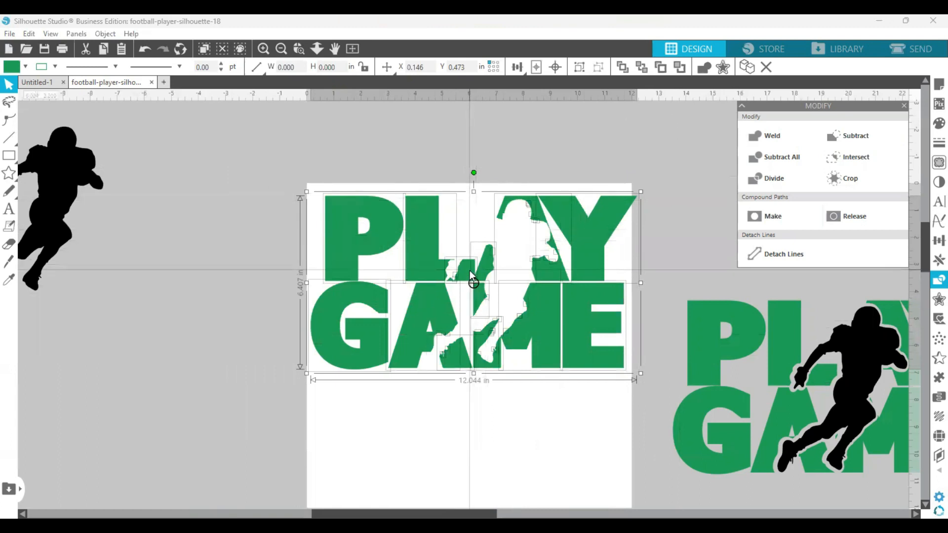
{"action": "key", "text": "ctrl+g"}
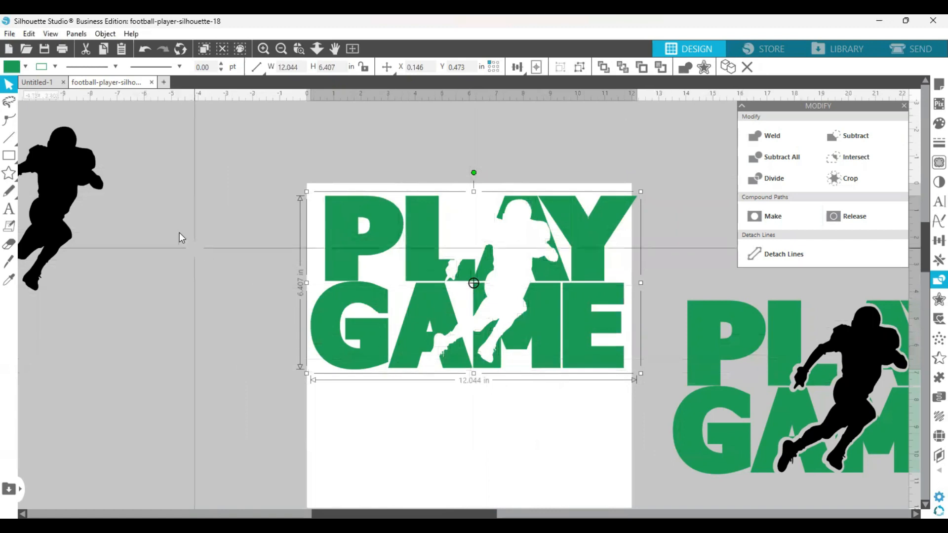
- Duplicate the remaining spare silhouette beside the page
{"action": "left_click", "coordinate": [65, 183]}
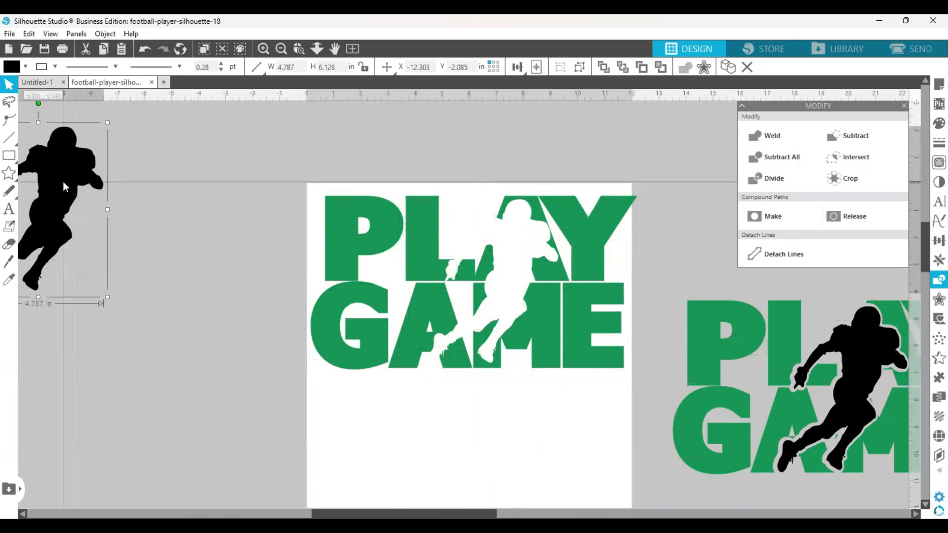
{"action": "right_click", "coordinate": [63, 183]}
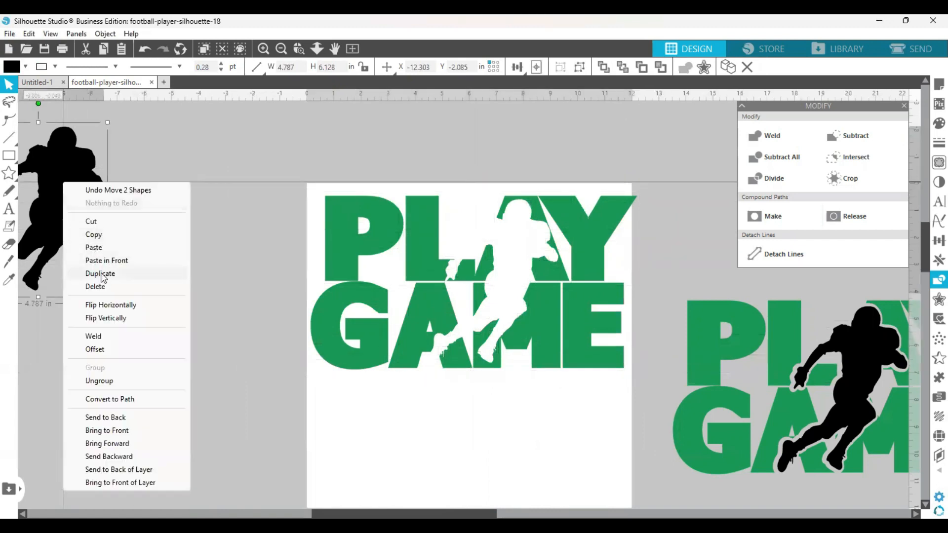
{"action": "left_click", "coordinate": [102, 275]}
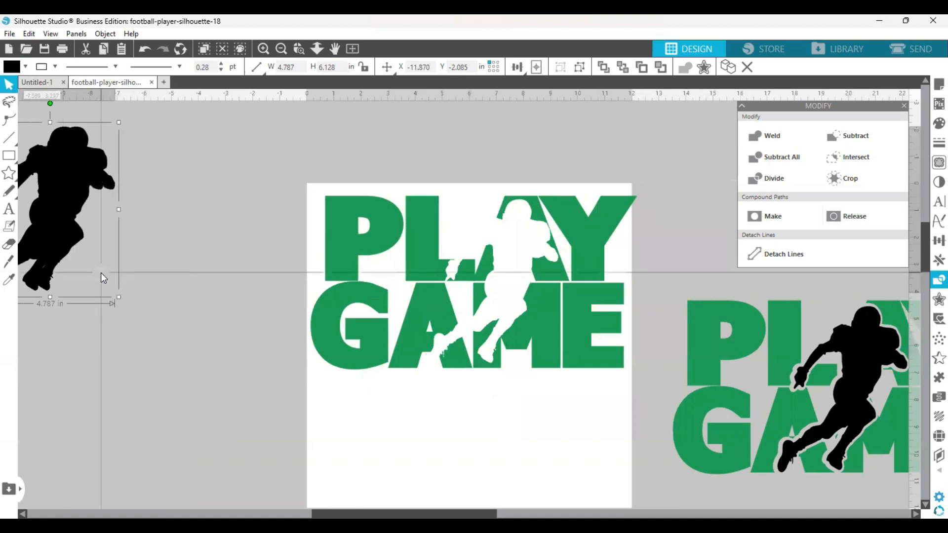
- Place the spare silhouette into the direct knockout of the PLAY GAME text on the page and group the combined design
{"action": "left_click_drag", "start_coordinate": [225, 244], "coordinate": [532, 236]}
{"action": "key", "text": "Escape"}
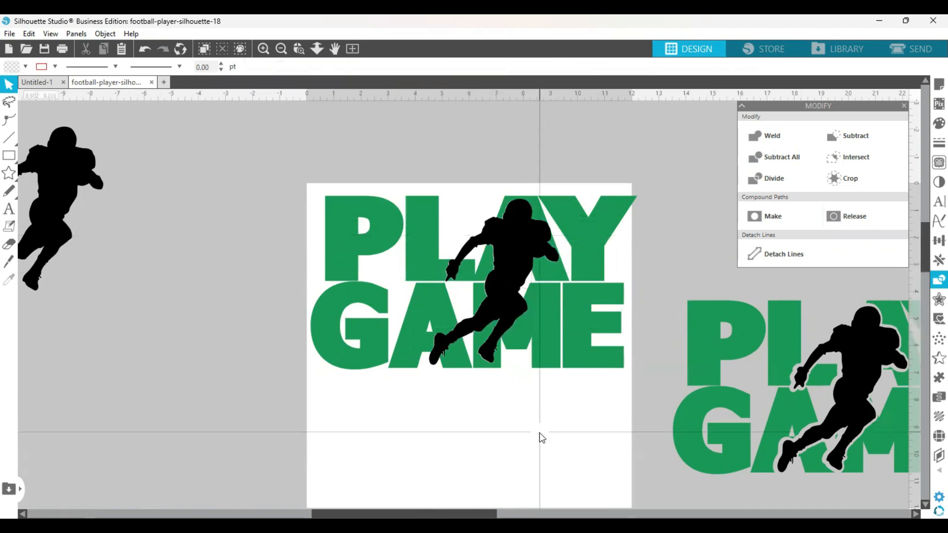
{"action": "left_click_drag", "start_coordinate": [244, 120], "coordinate": [592, 331]}
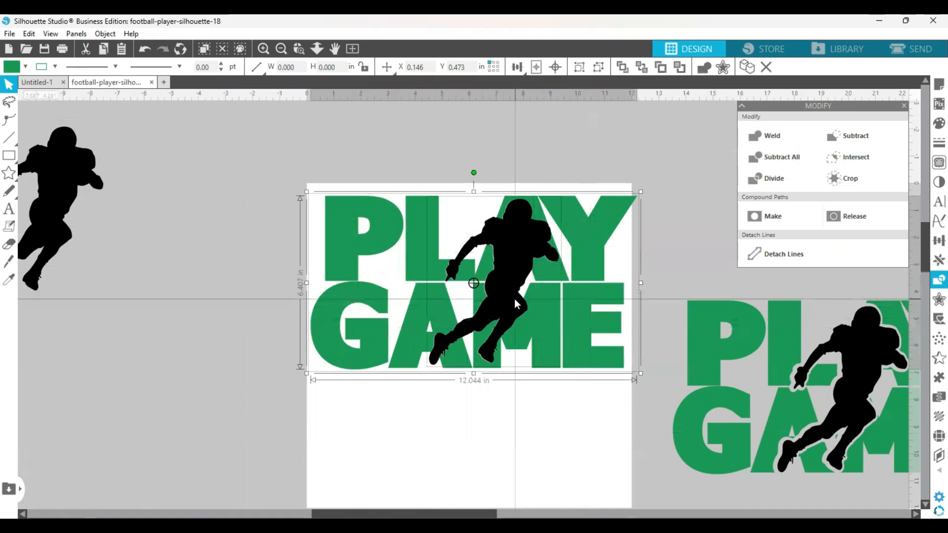
{"action": "right_click", "coordinate": [544, 351]}
{"action": "left_click", "coordinate": [556, 372]}
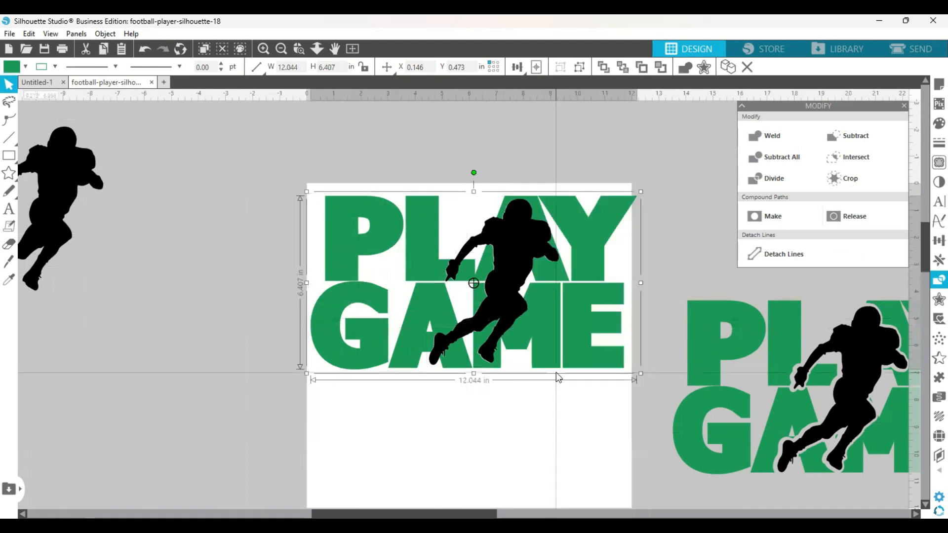
- Group the offset version of the text and its silhouette beside the page into one design
{"action": "left_click_drag", "start_coordinate": [683, 285], "coordinate": [850, 428]}
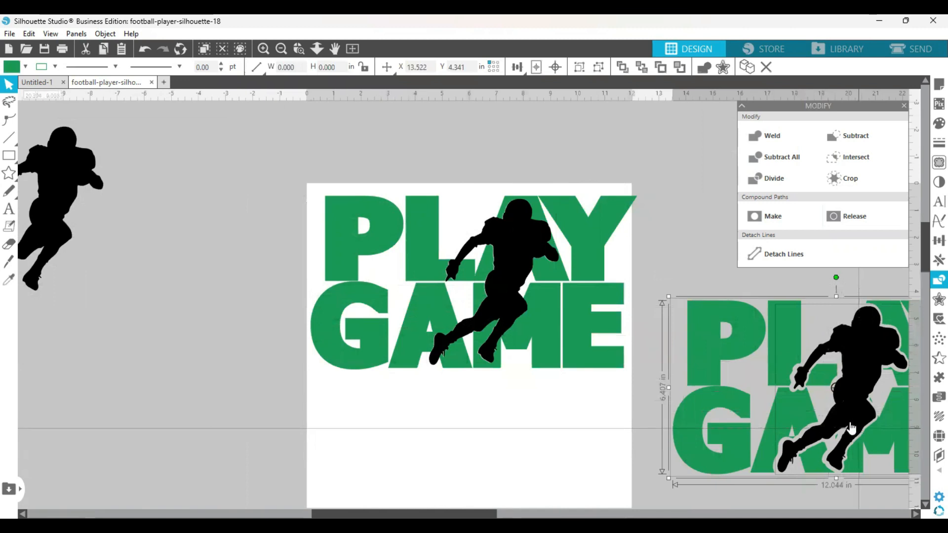
{"action": "right_click", "coordinate": [843, 421]}
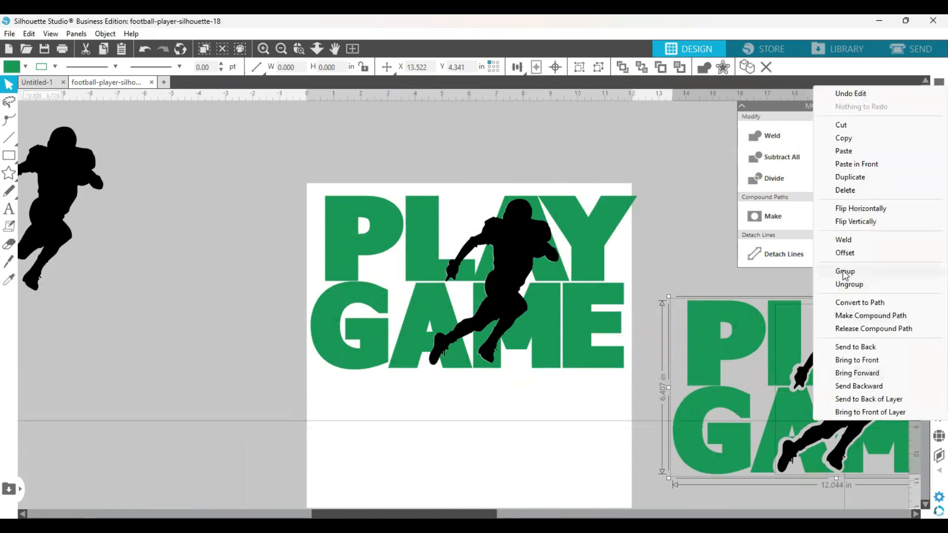
{"action": "left_click", "coordinate": [846, 273]}
- Arrange the two grouped designs side by side, with the offset version at about X -10.257, Y 0.621 in
{"action": "left_click_drag", "start_coordinate": [847, 345], "coordinate": [203, 244]}
{"action": "left_click_drag", "start_coordinate": [446, 275], "coordinate": [516, 281]}
{"action": "left_click", "coordinate": [296, 290]}
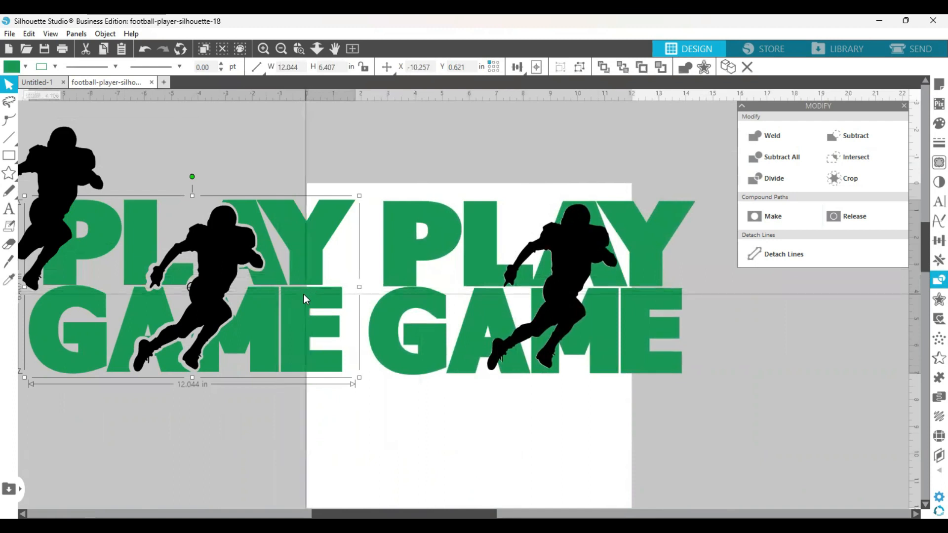
{"action": "left_click", "coordinate": [212, 165]}
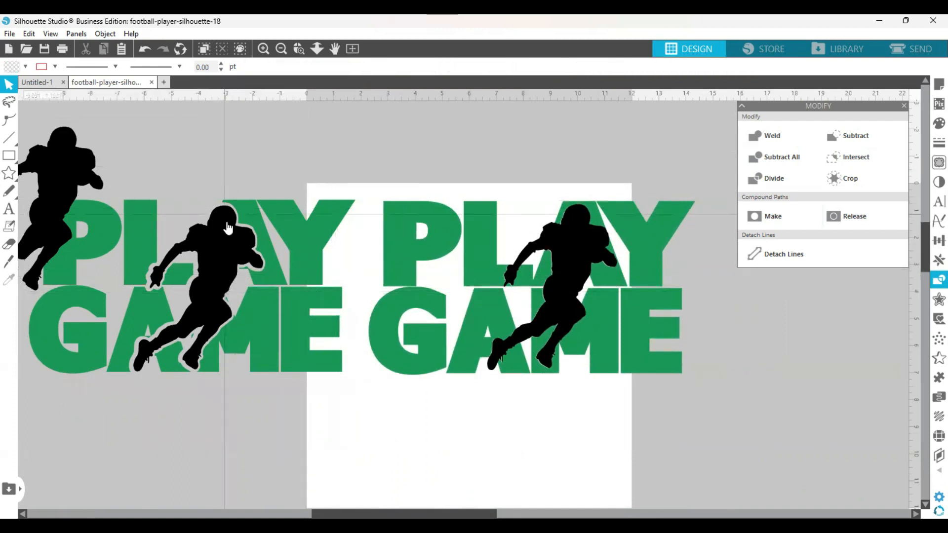
{"action": "left_click", "coordinate": [541, 292]}
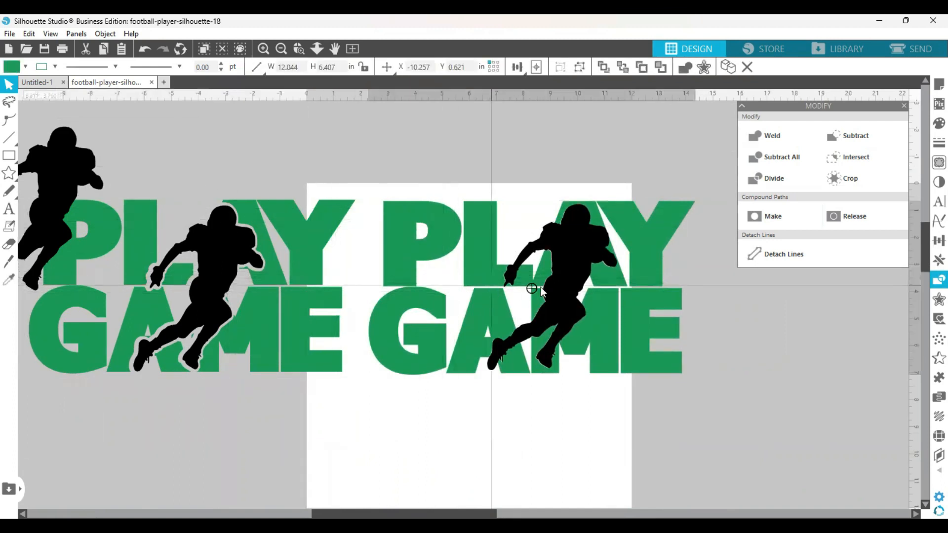
{"action": "left_click_drag", "start_coordinate": [541, 292], "coordinate": [558, 290]}
{"action": "left_click", "coordinate": [691, 173]}
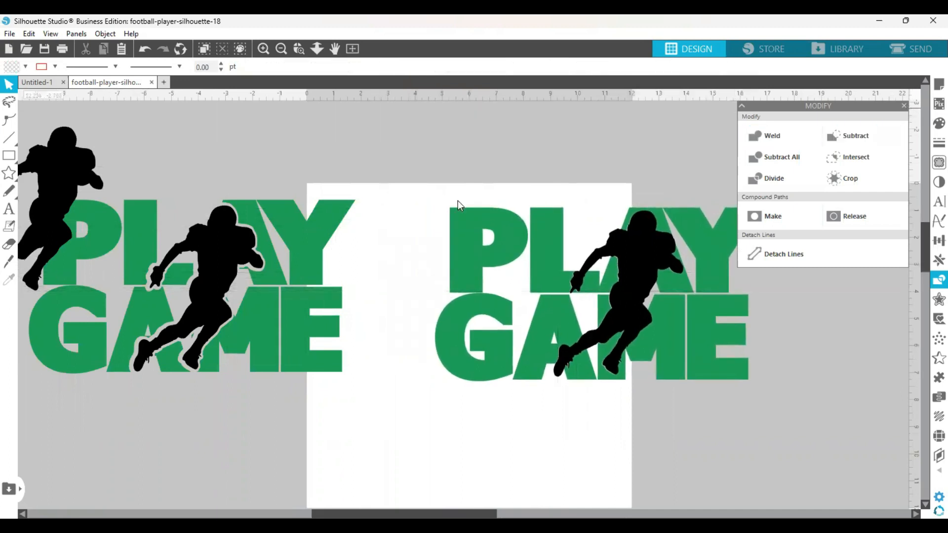
- Move the offset design to about X -8.899, Y 0.857 in, level with the direct knockout design
{"action": "left_click", "coordinate": [300, 250]}
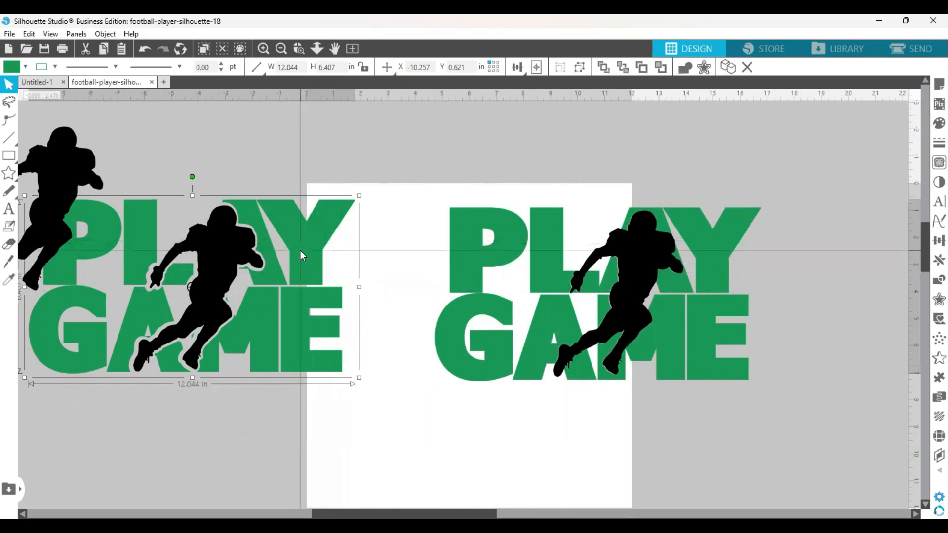
{"action": "left_click", "coordinate": [301, 440]}
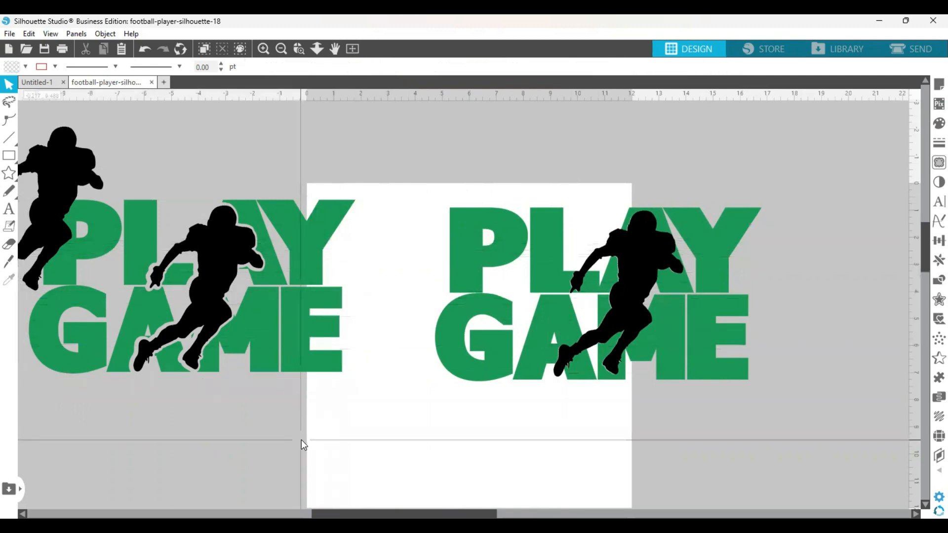
{"action": "left_click", "coordinate": [286, 362]}
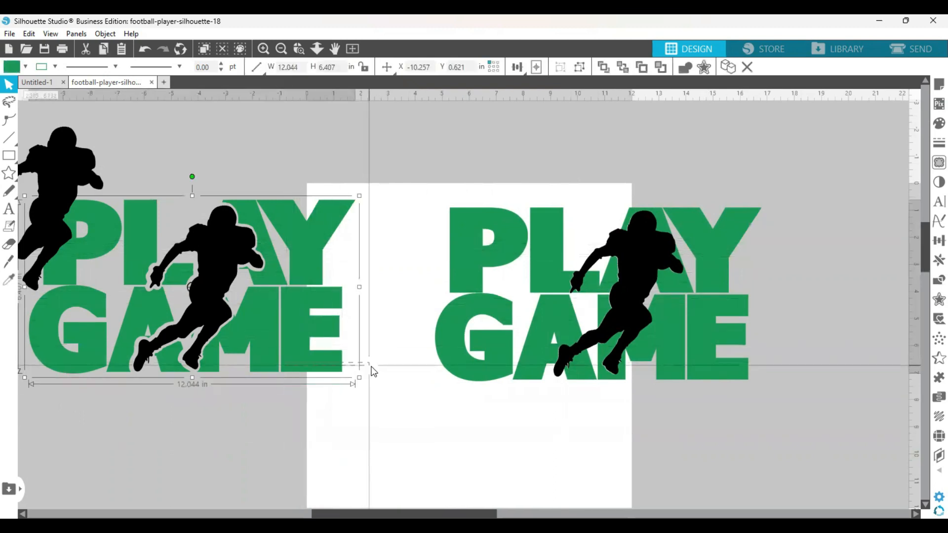
{"action": "left_click_drag", "start_coordinate": [163, 274], "coordinate": [201, 281]}
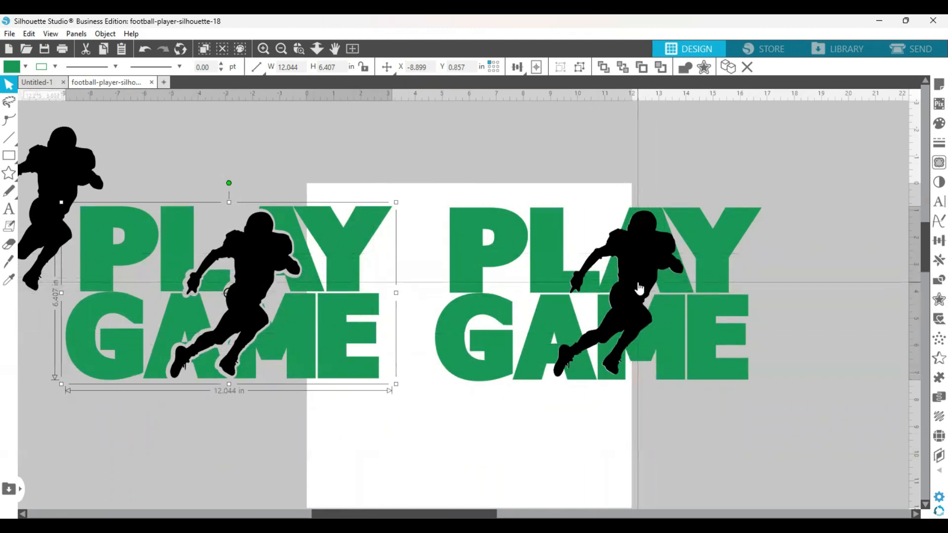
- Move both finished PLAY GAME designs off the page to clear it
{"action": "left_click_drag", "start_coordinate": [638, 290], "coordinate": [129, 426]}
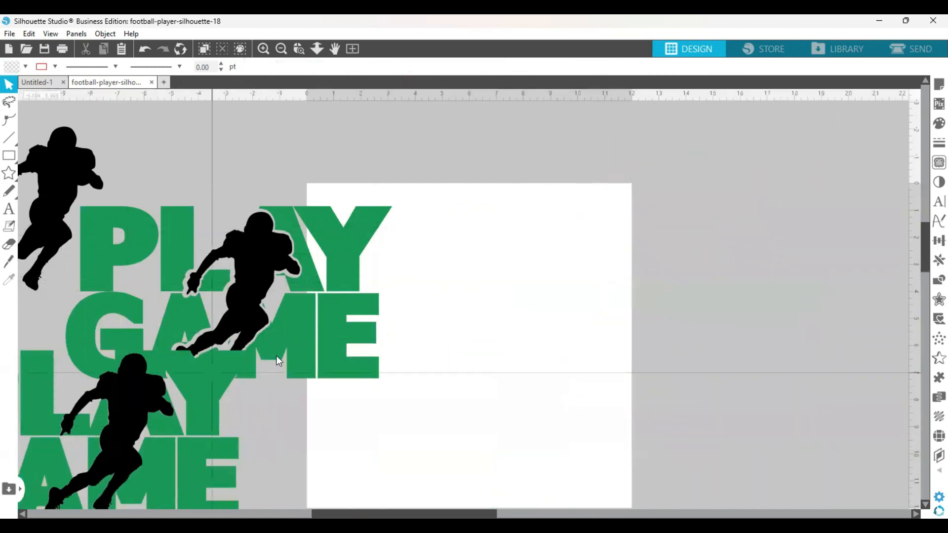
{"action": "left_click", "coordinate": [226, 346]}
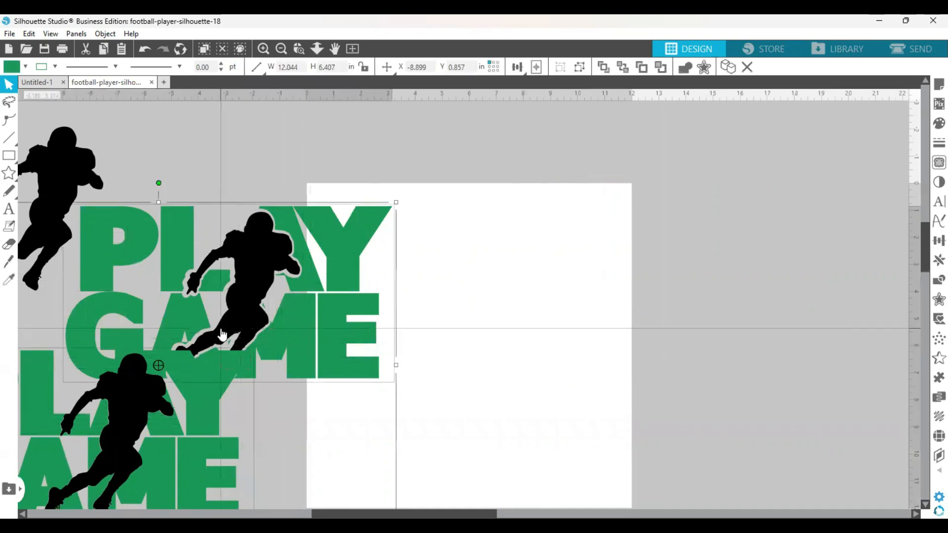
{"action": "left_click_drag", "start_coordinate": [231, 309], "coordinate": [90, 355]}
- Move the spare silhouette to about X -8.780, Y -3.532 in, above the finished designs, and duplicate it
{"action": "left_click_drag", "start_coordinate": [49, 208], "coordinate": [143, 163]}
{"action": "right_click", "coordinate": [142, 163]}
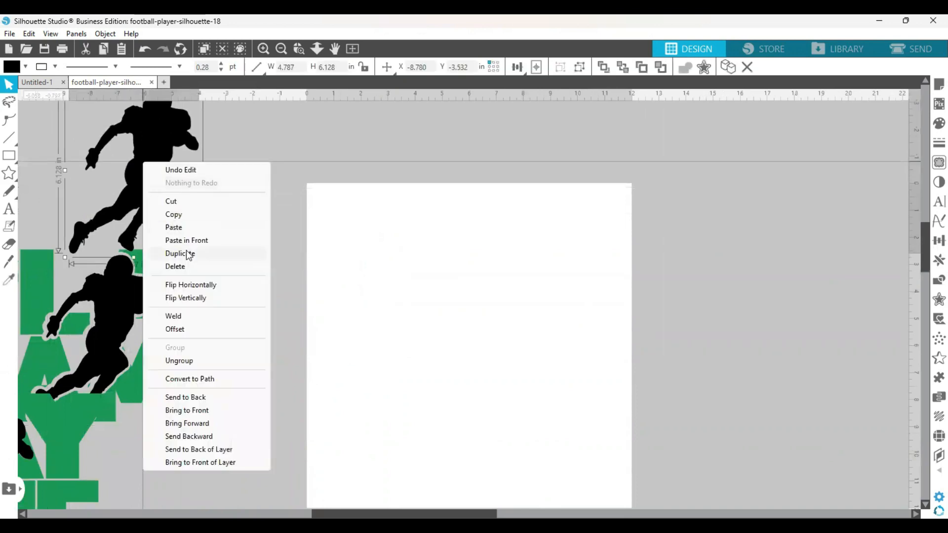
{"action": "left_click", "coordinate": [187, 252]}
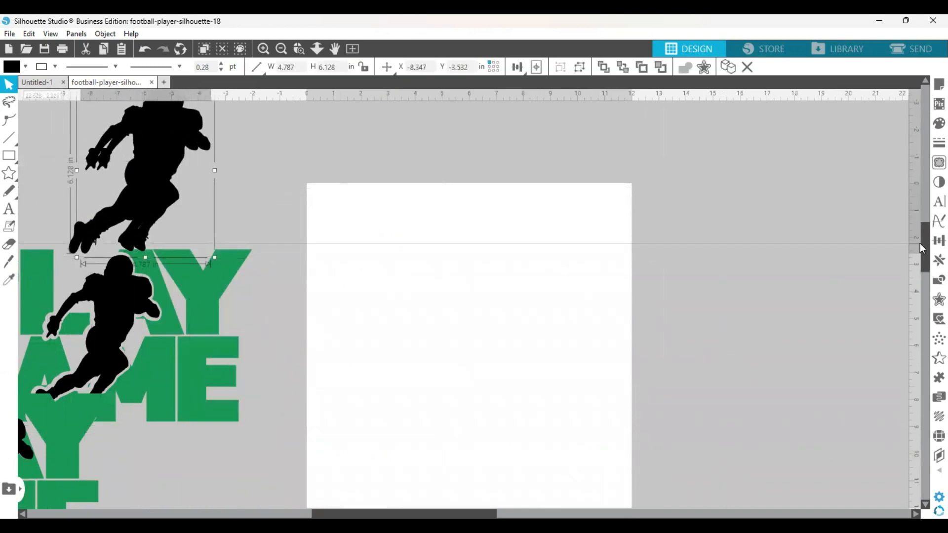
- Duplicate the plain PLAY GAME text below the page and place the copy on the page at about X 0.048, Y 2.580 in
{"action": "left_click_drag", "start_coordinate": [925, 251], "coordinate": [926, 276]}
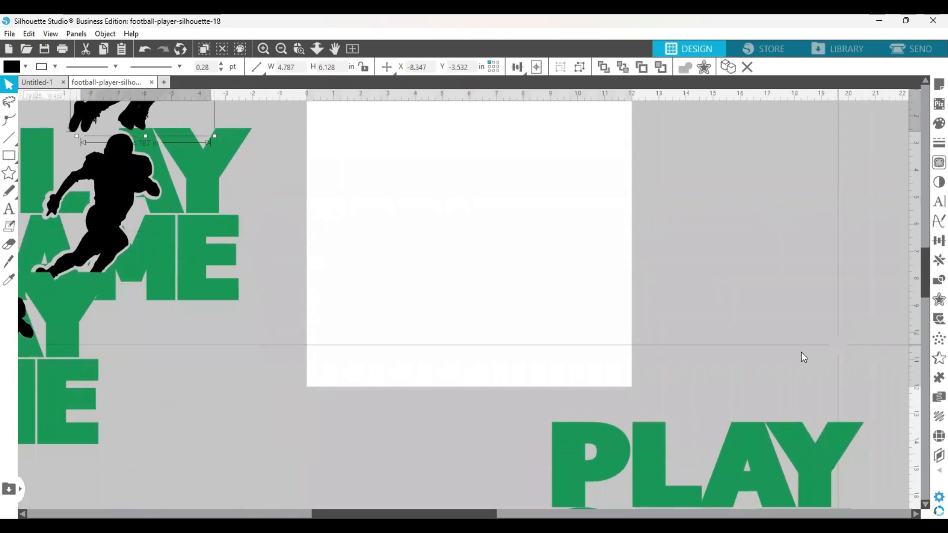
{"action": "left_click", "coordinate": [777, 447]}
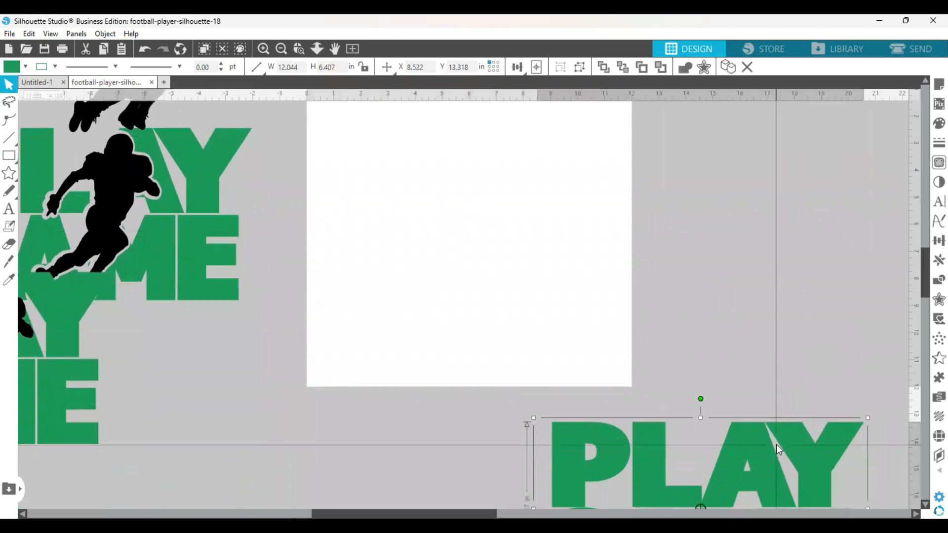
{"action": "right_click", "coordinate": [776, 444]}
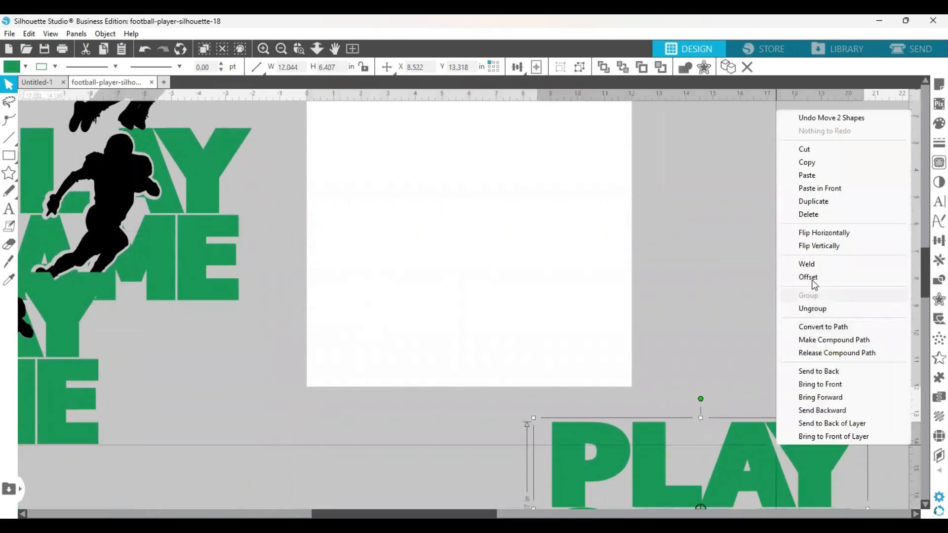
{"action": "left_click", "coordinate": [812, 201]}
{"action": "left_click_drag", "start_coordinate": [751, 455], "coordinate": [511, 166]}
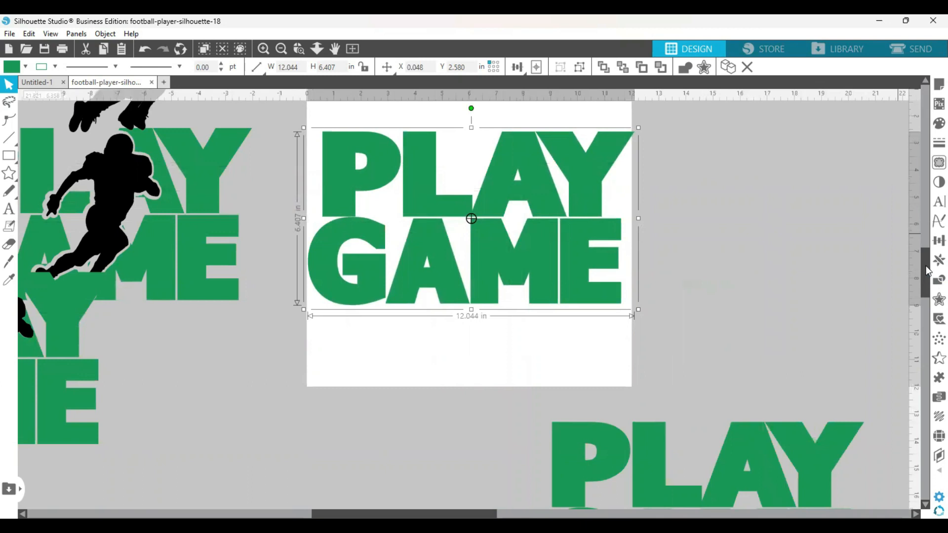
- Position a spare silhouette over the PLAY GAME text at about X 3.750, Y 2.806 in and bring it to the front
{"action": "scroll", "coordinate": [926, 271], "scroll_direction": "up", "scroll_amount": 3}
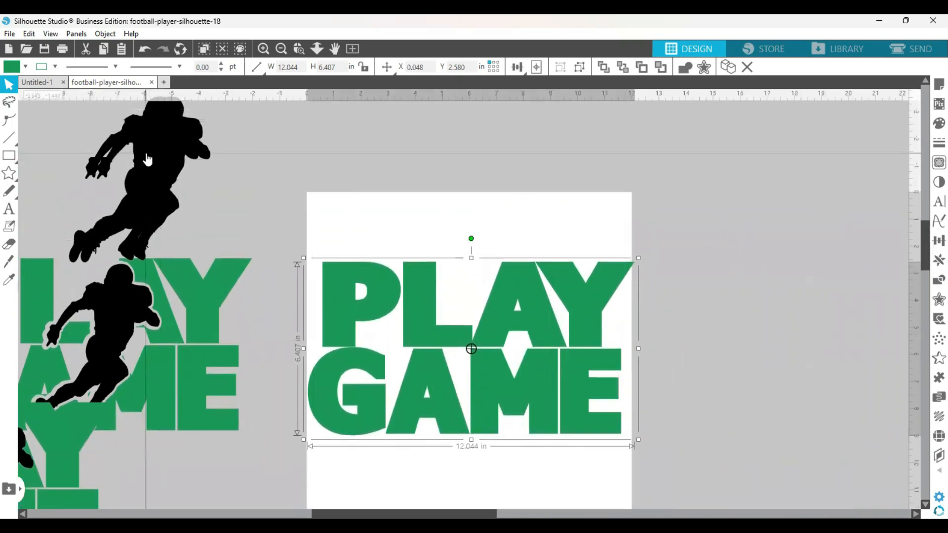
{"action": "left_click_drag", "start_coordinate": [157, 159], "coordinate": [484, 325]}
{"action": "left_click", "coordinate": [567, 114]}
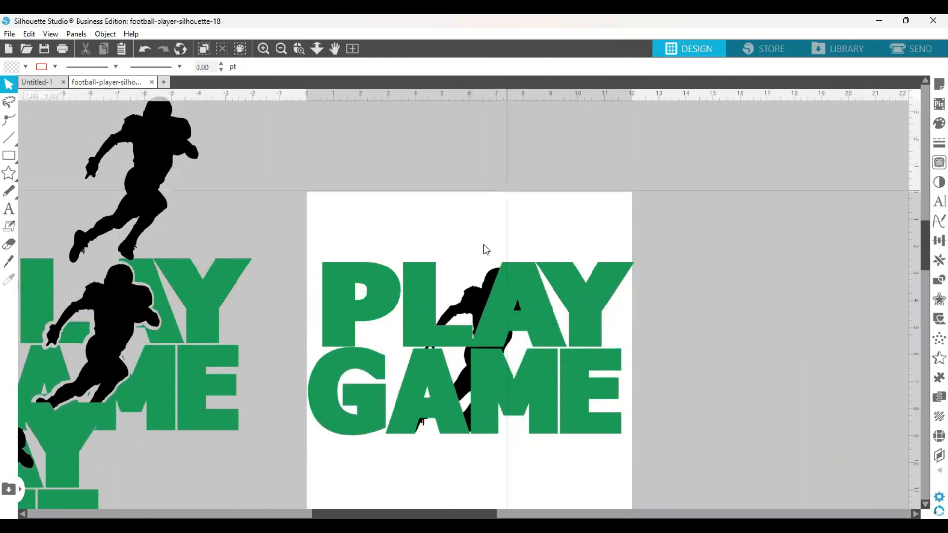
{"action": "left_click", "coordinate": [478, 291]}
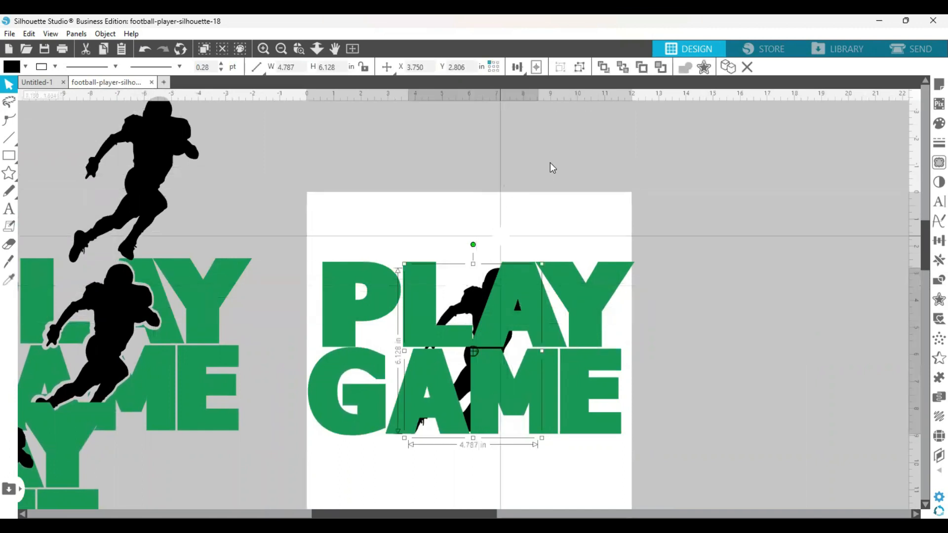
{"action": "left_click", "coordinate": [609, 72]}
{"action": "left_click", "coordinate": [804, 265]}
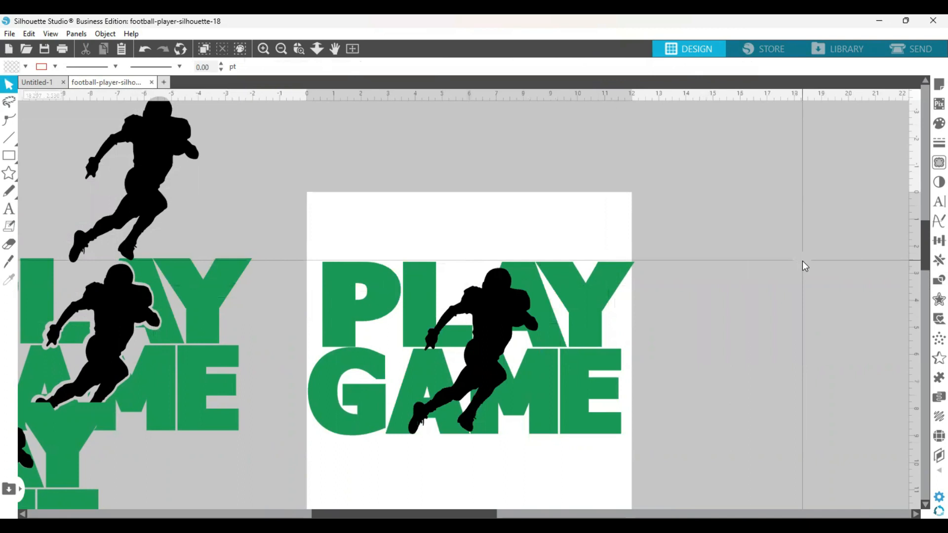
- Crop the silhouette and PLAY GAME text to their overlapping areas and group the resulting black pieces
{"action": "left_click_drag", "start_coordinate": [318, 235], "coordinate": [625, 420]}
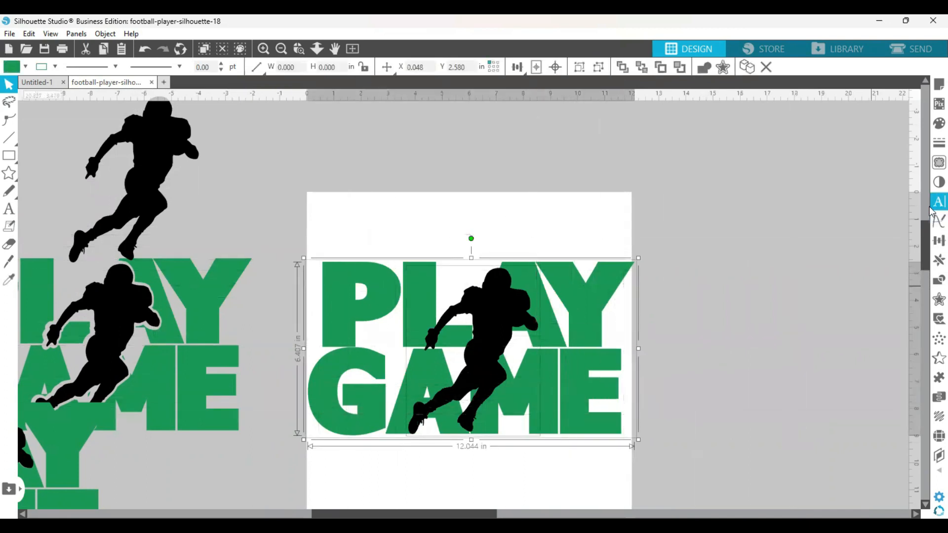
{"action": "left_click", "coordinate": [931, 281]}
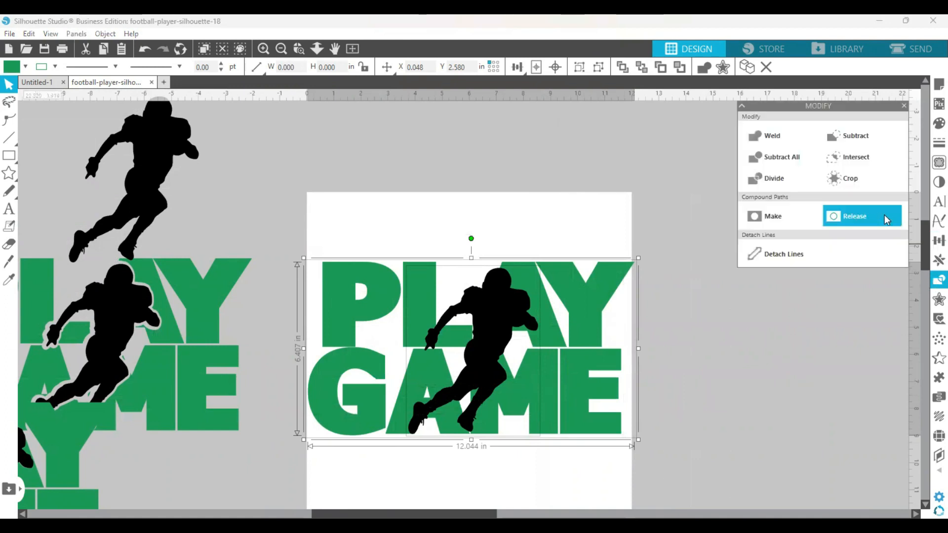
{"action": "left_click", "coordinate": [843, 177]}
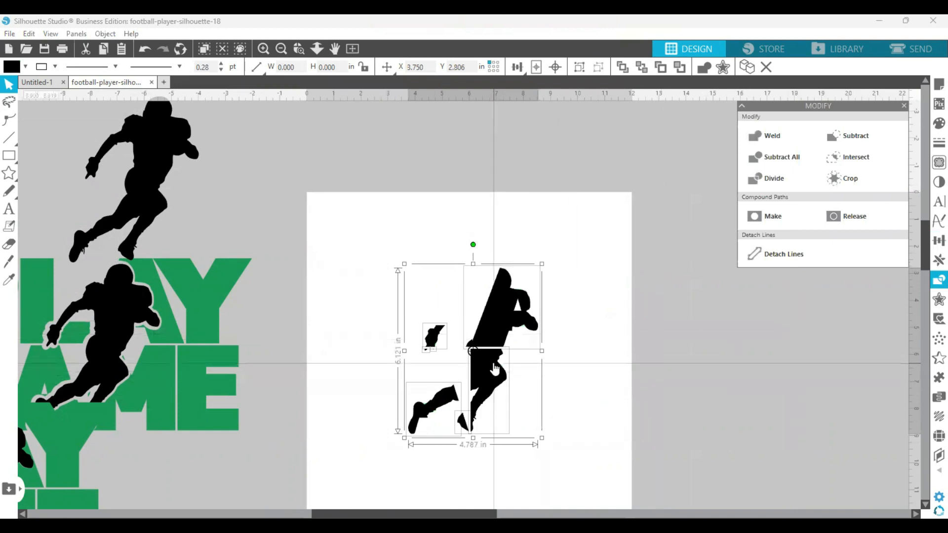
{"action": "right_click", "coordinate": [493, 363]}
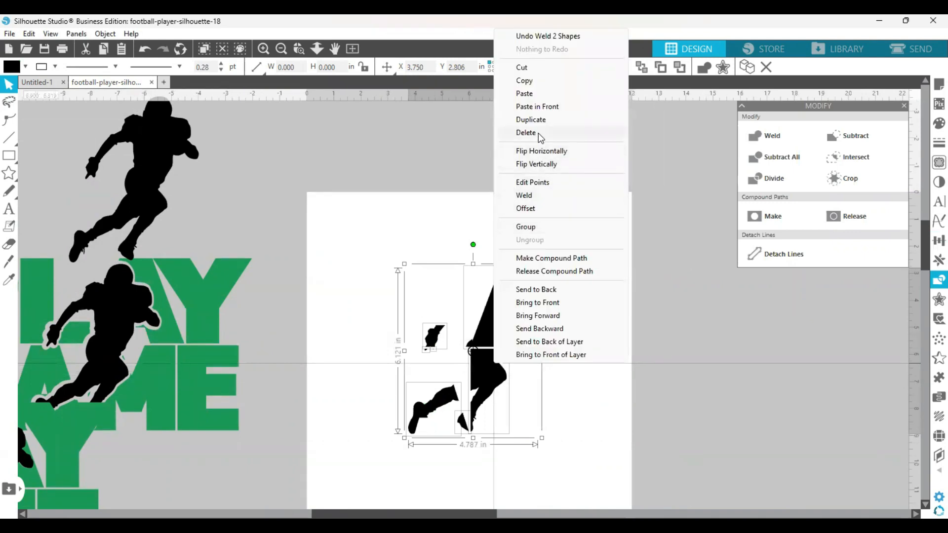
{"action": "left_click", "coordinate": [526, 228]}
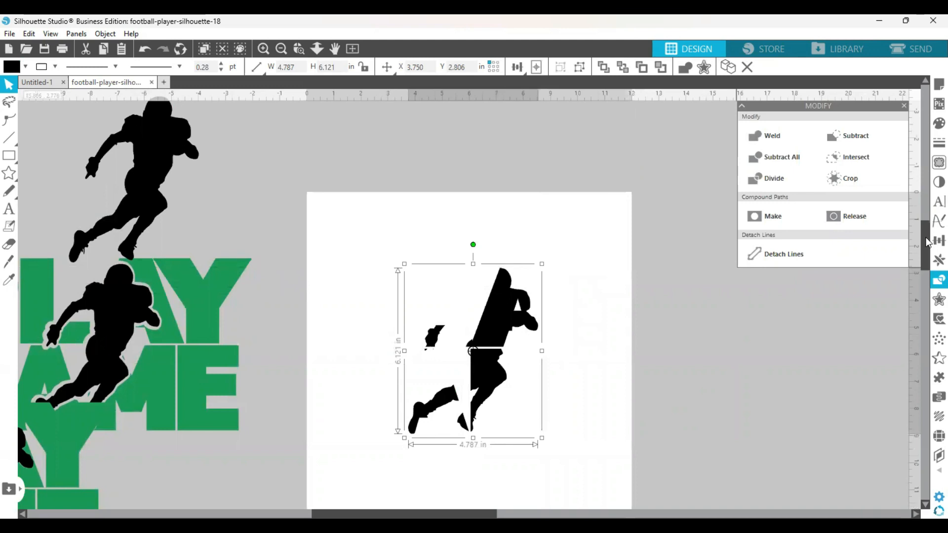
- Bring the spare PLAY GAME text onto the page and align it with the cropped silhouette pieces at about X 0.077, Y 2.58 in
{"action": "scroll", "coordinate": [926, 242], "scroll_direction": "down", "scroll_amount": 3}
{"action": "left_click_drag", "start_coordinate": [780, 488], "coordinate": [550, 192]}
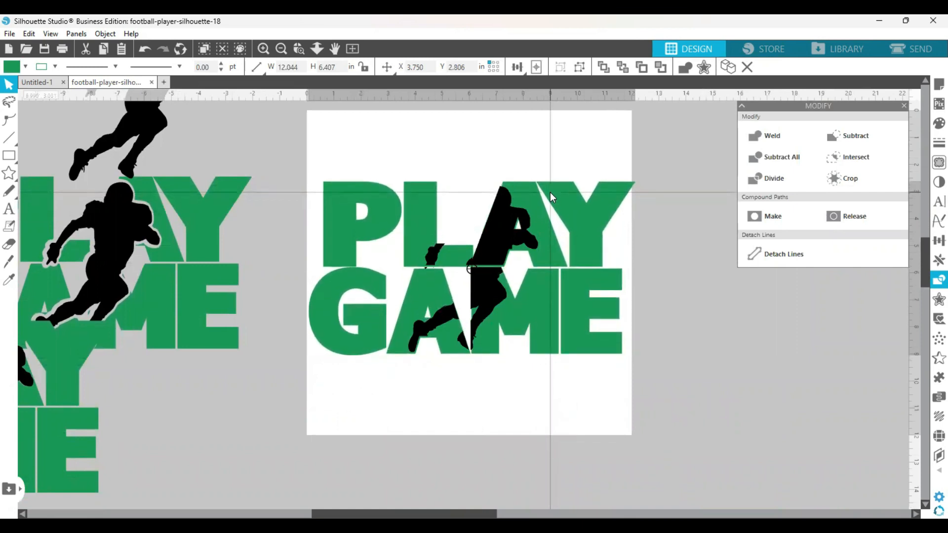
{"action": "left_click_drag", "start_coordinate": [550, 192], "coordinate": [550, 192]}
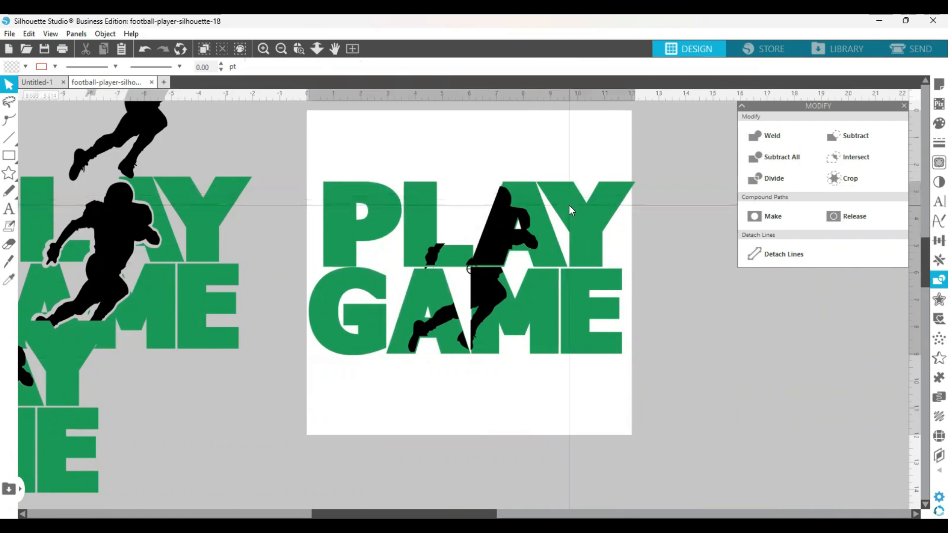
{"action": "key", "text": "Up"}
{"action": "key", "text": "Up"}
{"action": "key", "text": "Up"}
{"action": "key", "text": "Up"}
{"action": "key", "text": "Up"}
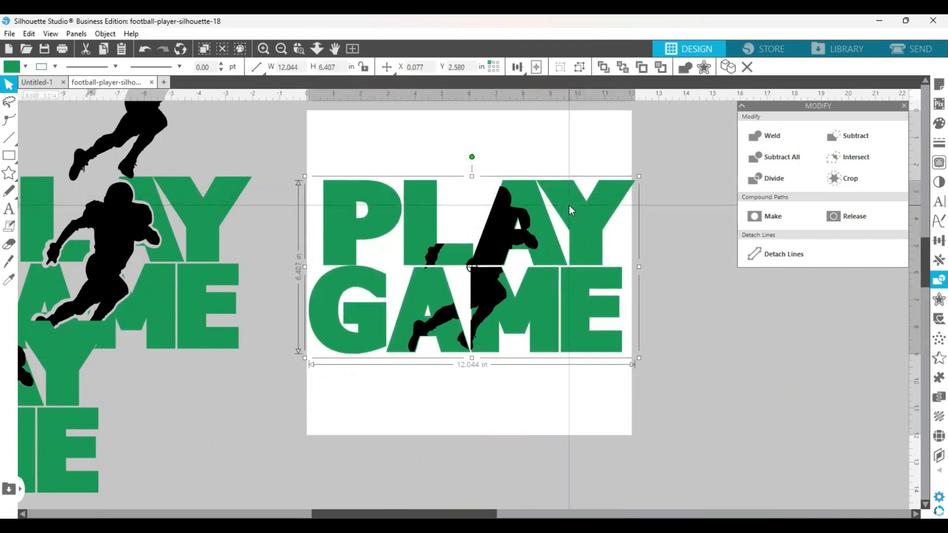
{"action": "left_click", "coordinate": [733, 372]}
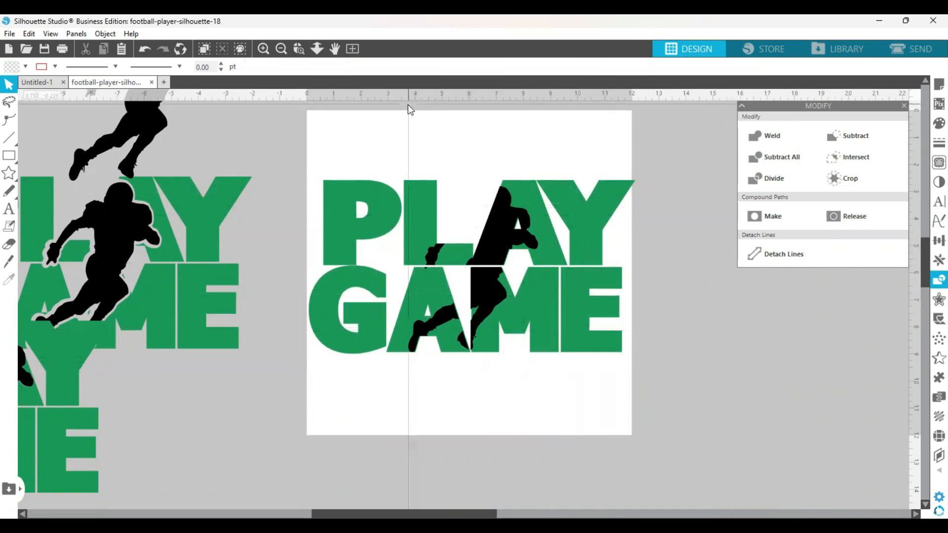
- Group the PLAY GAME text with the cropped silhouette pieces
{"action": "left_click_drag", "start_coordinate": [322, 118], "coordinate": [618, 373]}
{"action": "right_click", "coordinate": [582, 337]}
{"action": "left_click", "coordinate": [621, 369]}
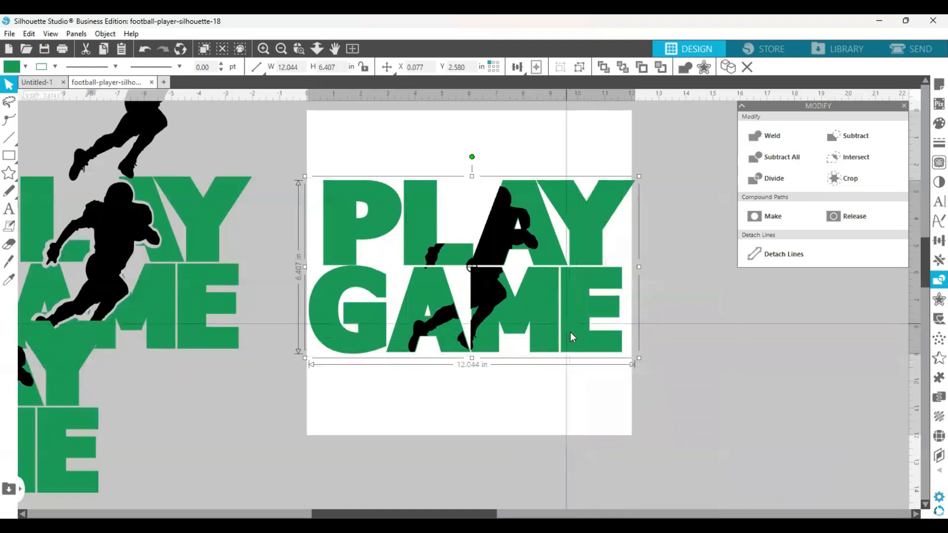
- Stack the three PLAY GAME designs in one column on the page: cropped silhouette uppermost, offset knockout beneath it, direct knockout last
{"action": "left_click_drag", "start_coordinate": [487, 292], "coordinate": [484, 232]}
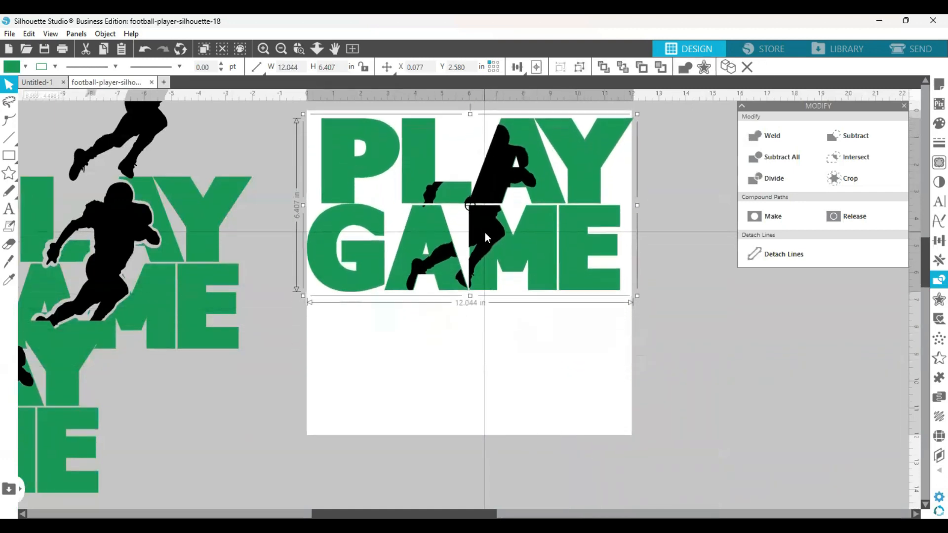
{"action": "left_click", "coordinate": [215, 245]}
{"action": "left_click_drag", "start_coordinate": [114, 248], "coordinate": [496, 369]}
{"action": "left_click_drag", "start_coordinate": [928, 275], "coordinate": [931, 296]}
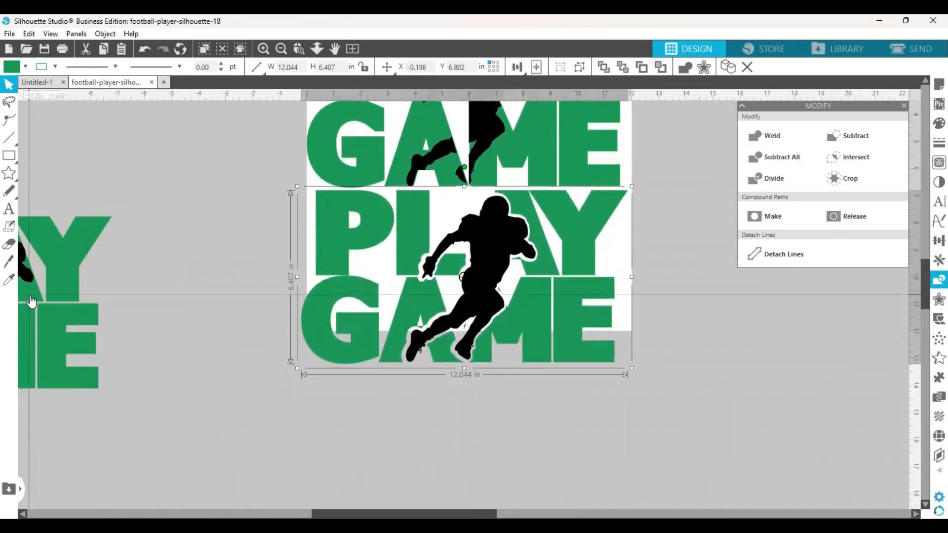
{"action": "left_click_drag", "start_coordinate": [47, 306], "coordinate": [573, 447]}
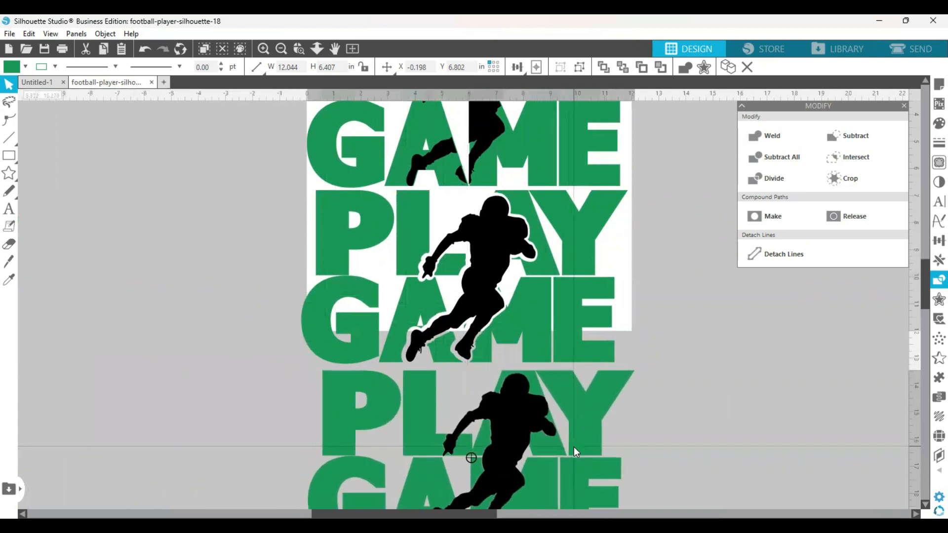
- Even out the gaps in the column by moving the cropped-silhouette design up and nudging the offset-knockout design slightly up
{"action": "left_click", "coordinate": [283, 52]}
{"action": "left_click", "coordinate": [283, 52]}
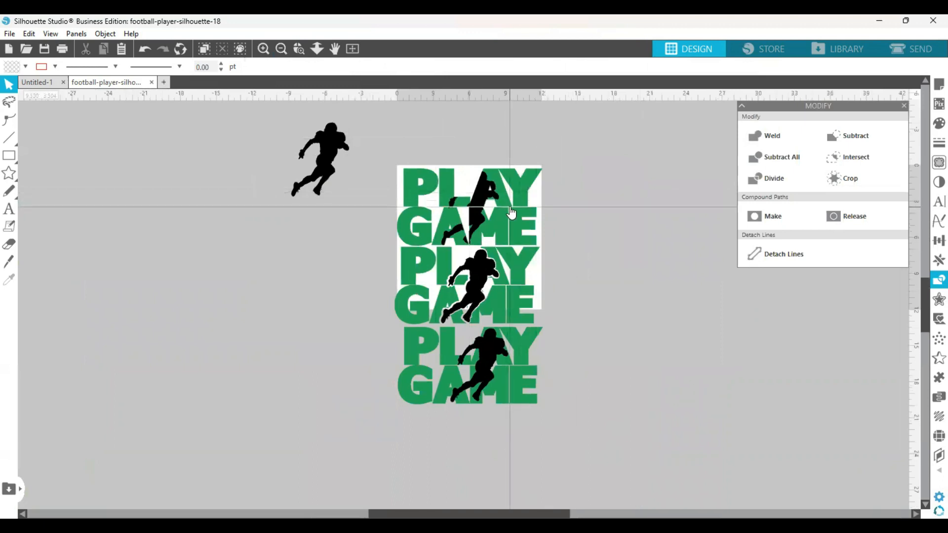
{"action": "left_click_drag", "start_coordinate": [509, 207], "coordinate": [510, 194]}
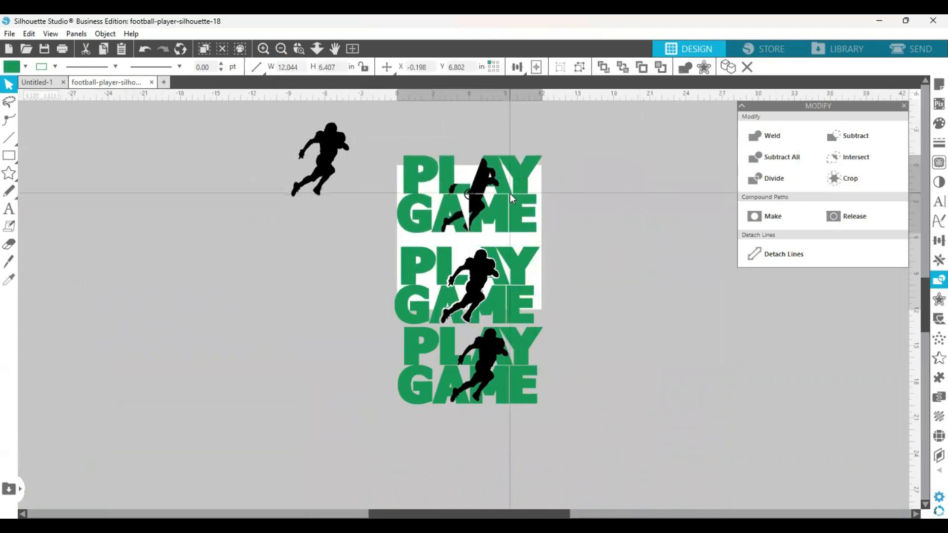
{"action": "left_click", "coordinate": [509, 194]}
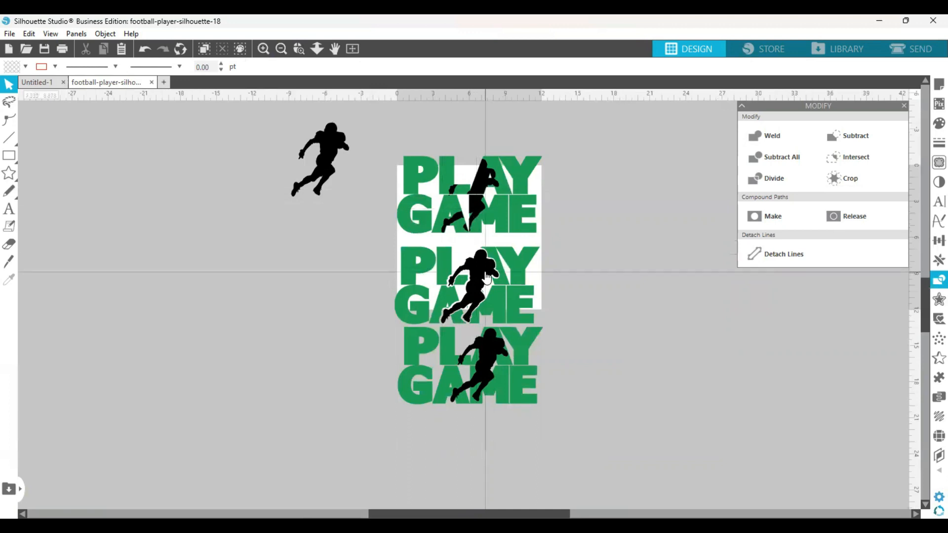
{"action": "left_click_drag", "start_coordinate": [487, 278], "coordinate": [487, 269]}
{"action": "key", "text": "Escape"}
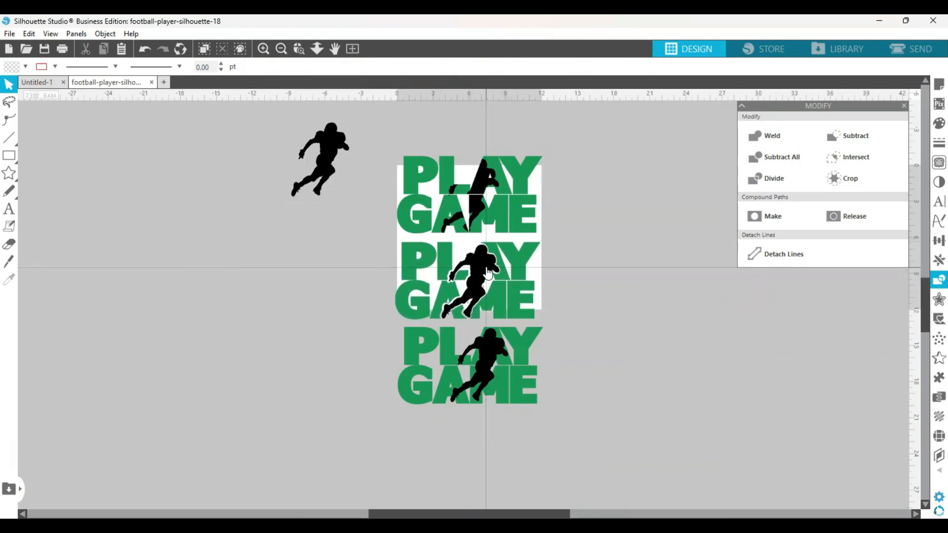